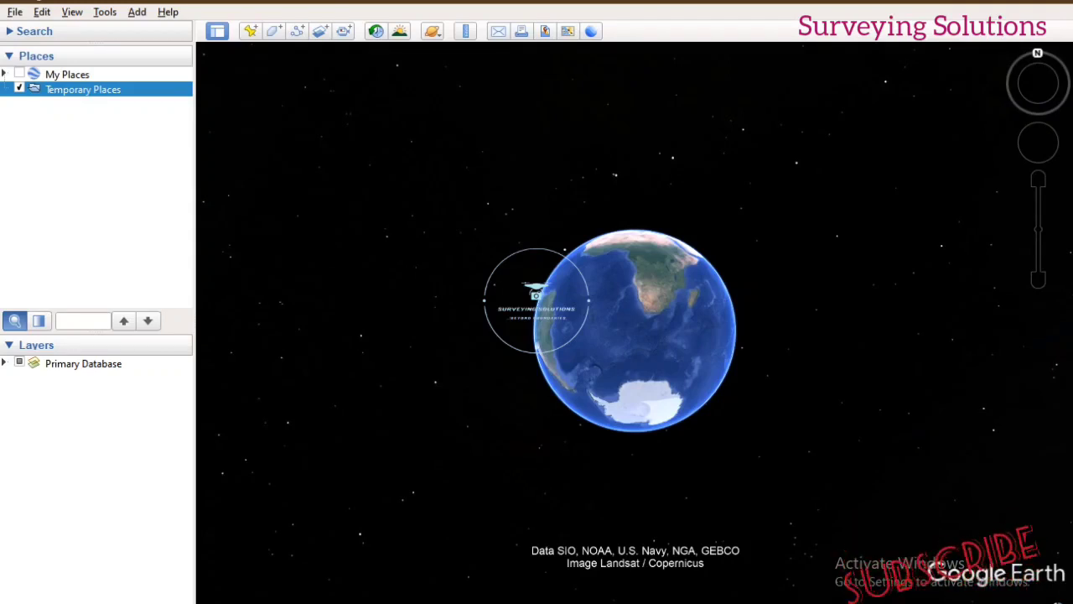
Step: Import the Data_1 text file from the EXCEL 2 EARTH folder
left_click(14, 12)
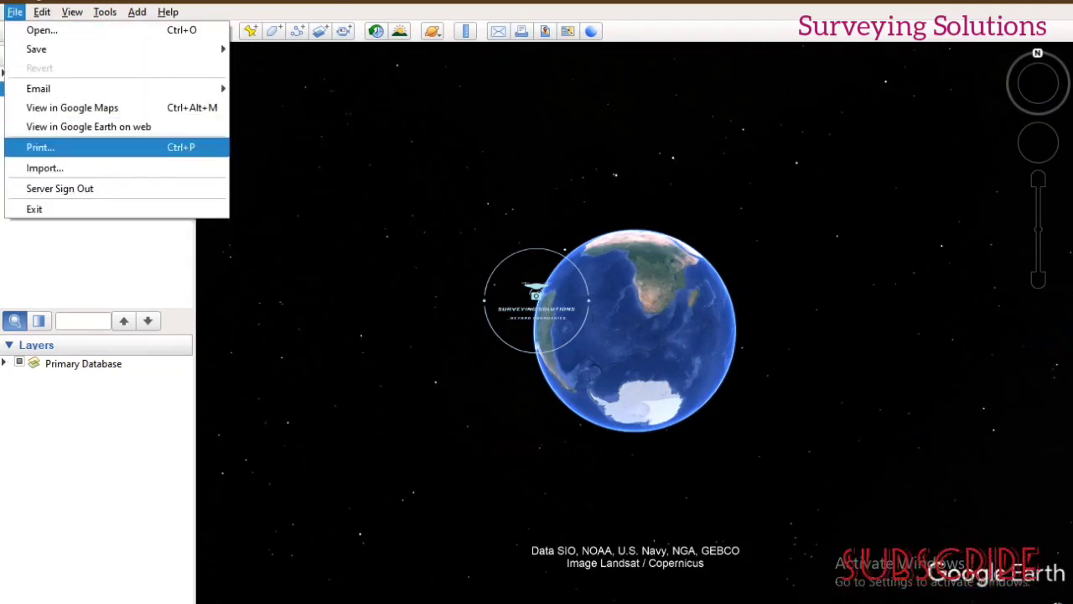
left_click(45, 169)
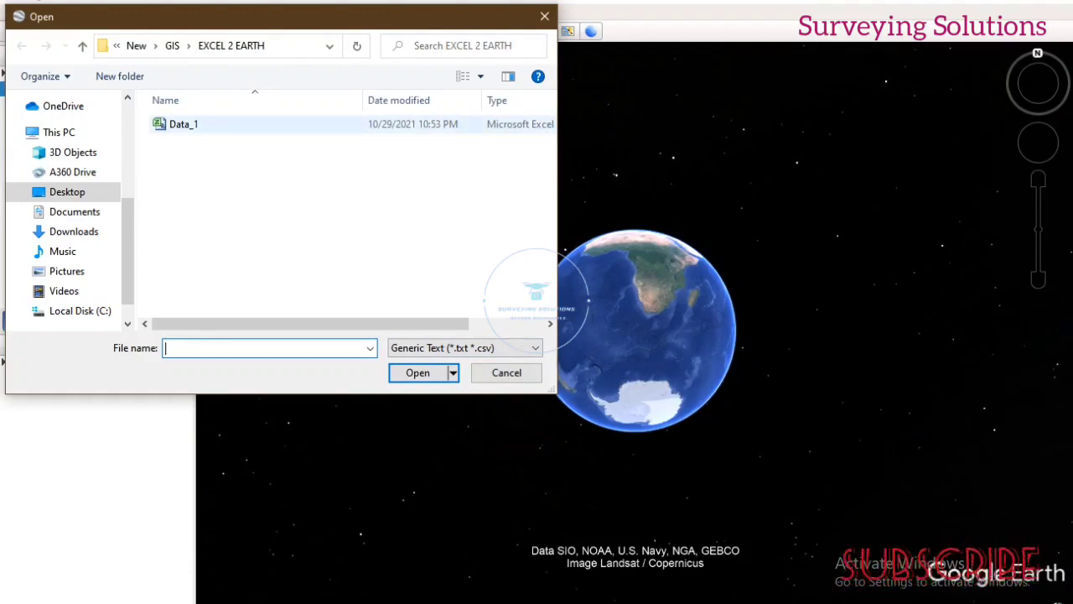
left_click(227, 125)
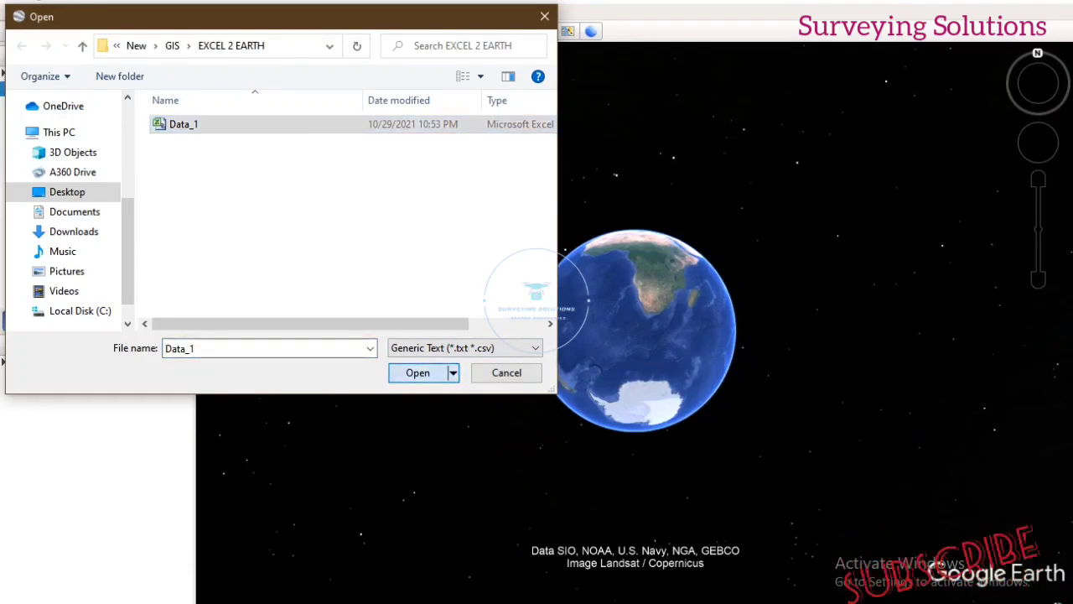
left_click(418, 373)
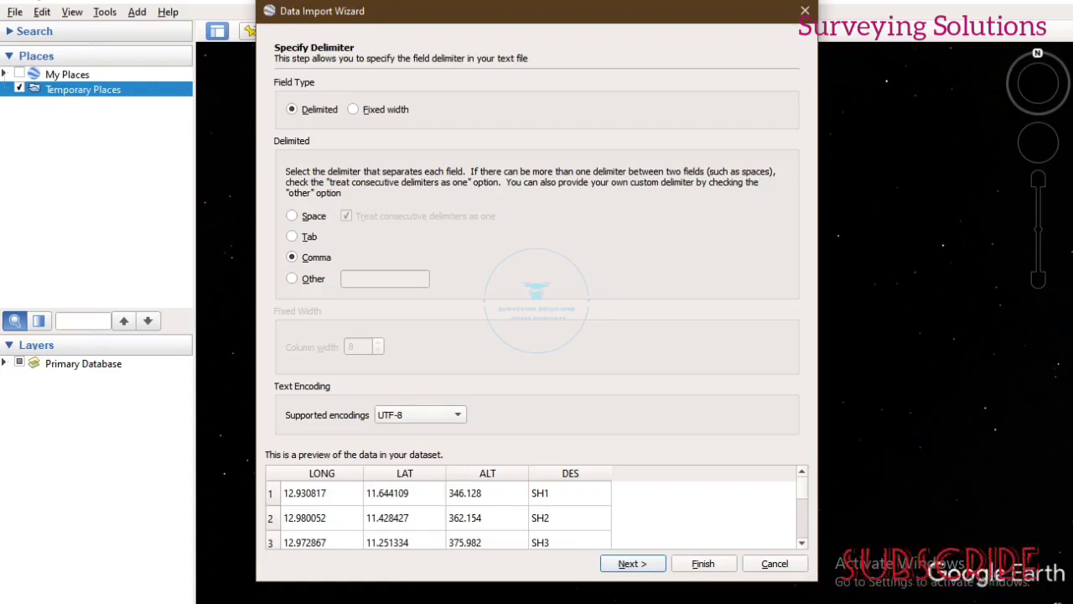
Step: Accept comma as the delimiter, use LAT and LONG as the latitude and longitude fields, and finish the import with the default field types
key("Return")
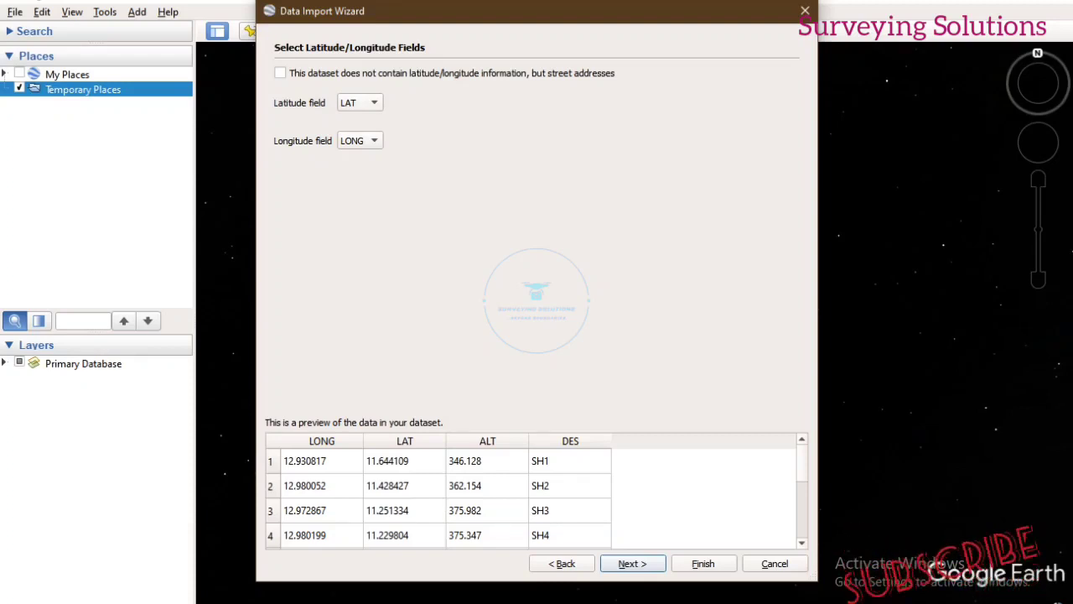
left_click(360, 103)
left_click(361, 102)
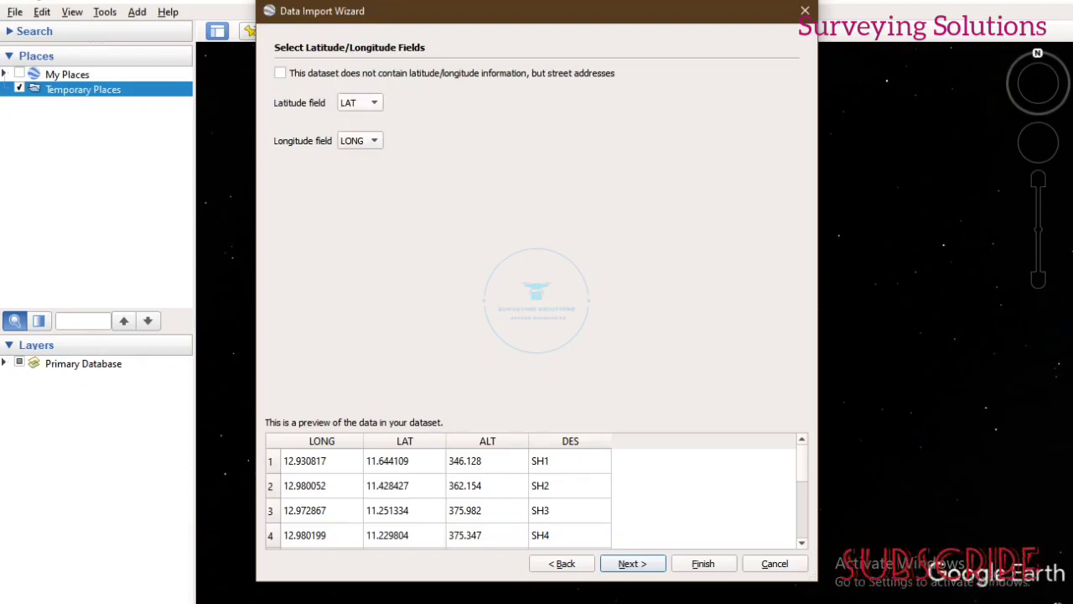
left_click(361, 140)
left_click(356, 140)
left_click(633, 564)
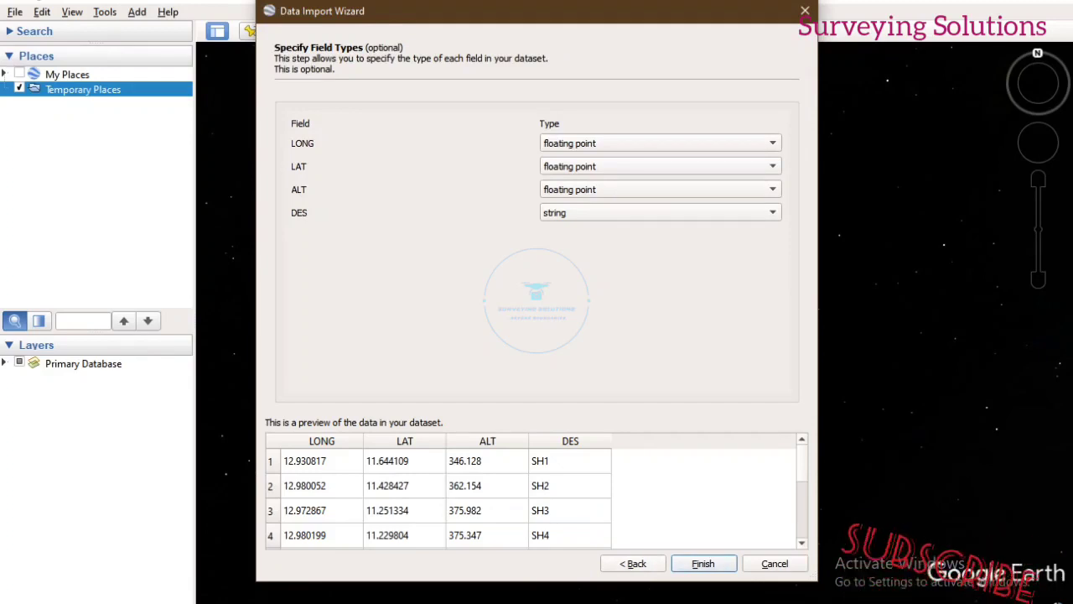
left_click(704, 564)
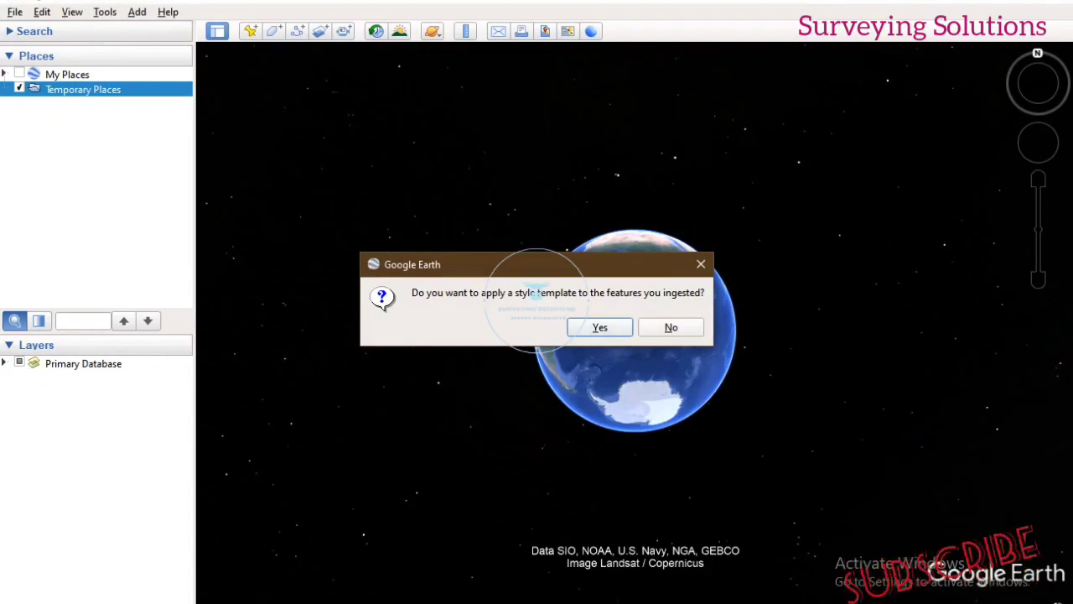
Step: Choose to apply a style template to the imported features and set its name field to DES
key("Return")
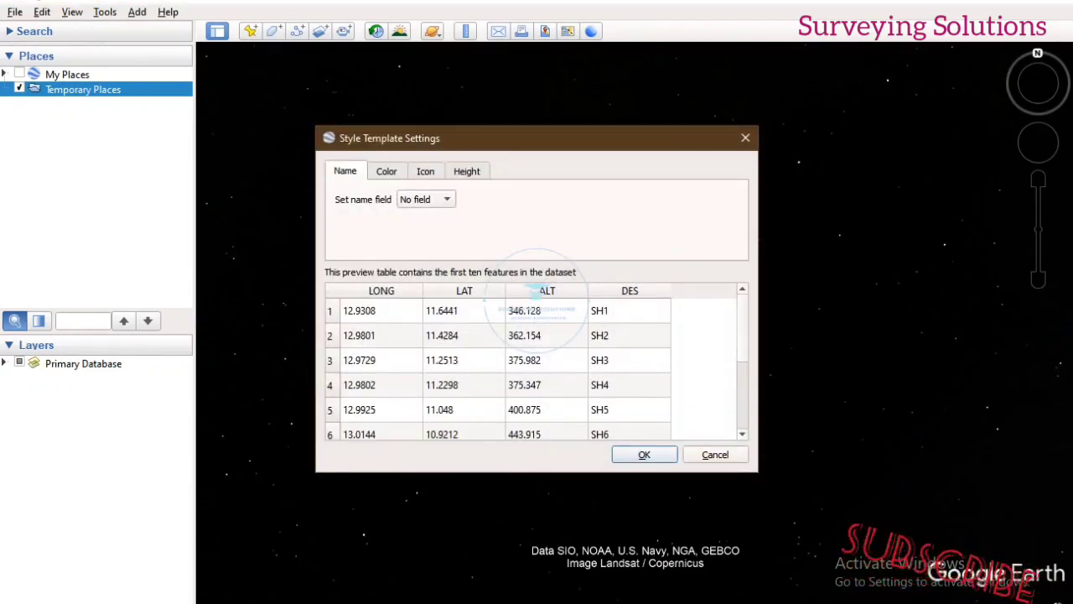
left_click_drag(536, 138, 500, 103)
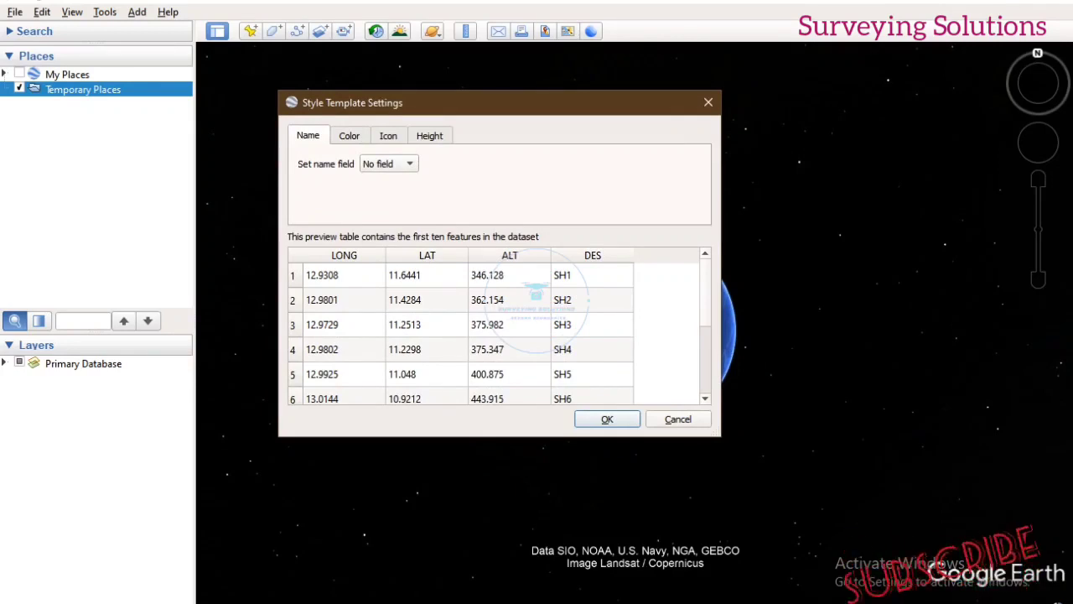
left_click(349, 136)
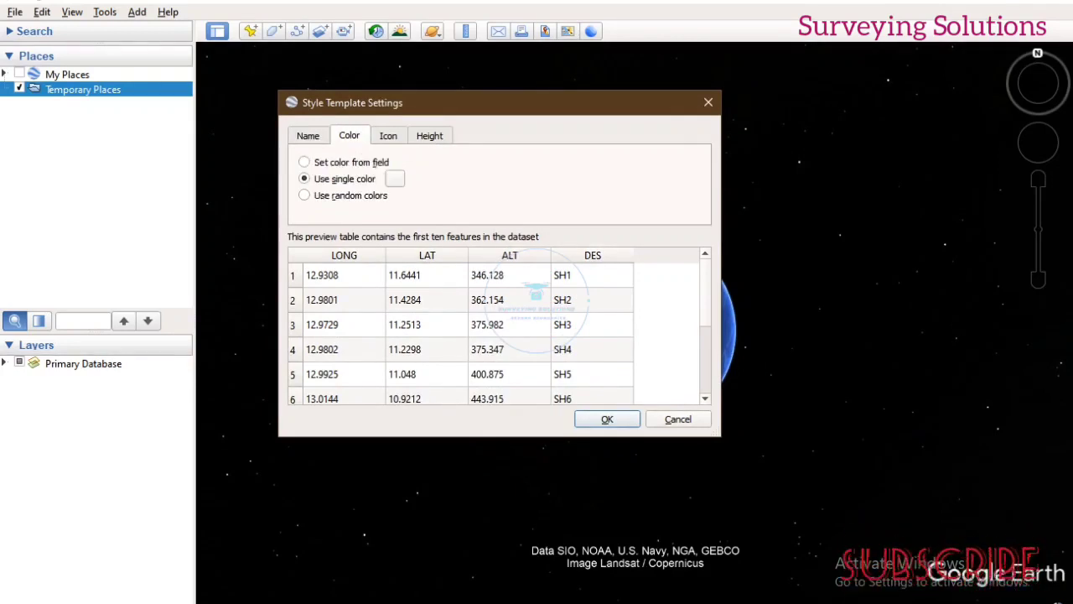
left_click(308, 135)
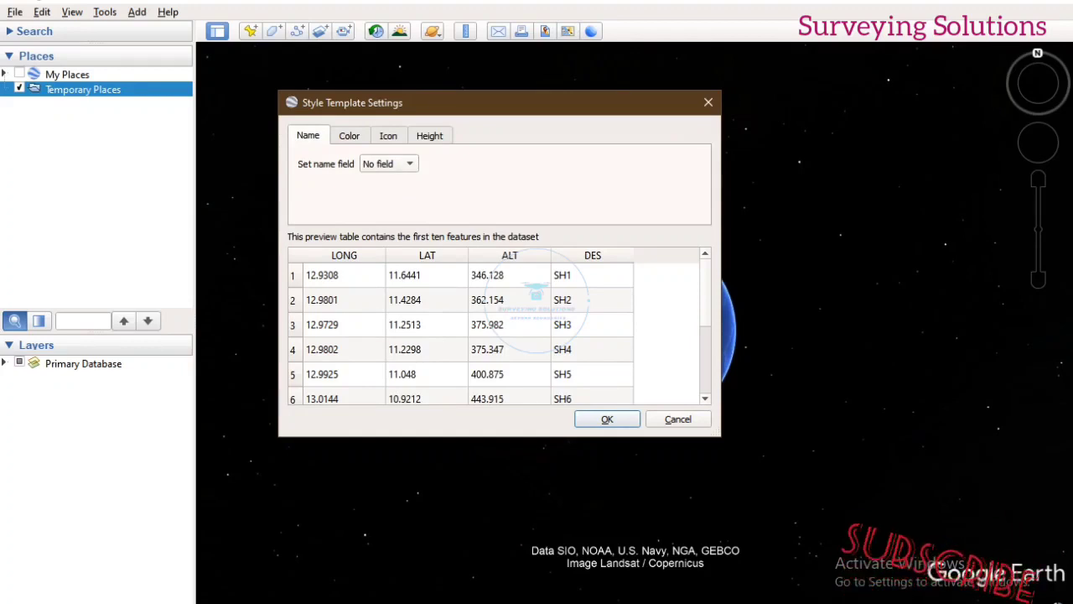
left_click(390, 164)
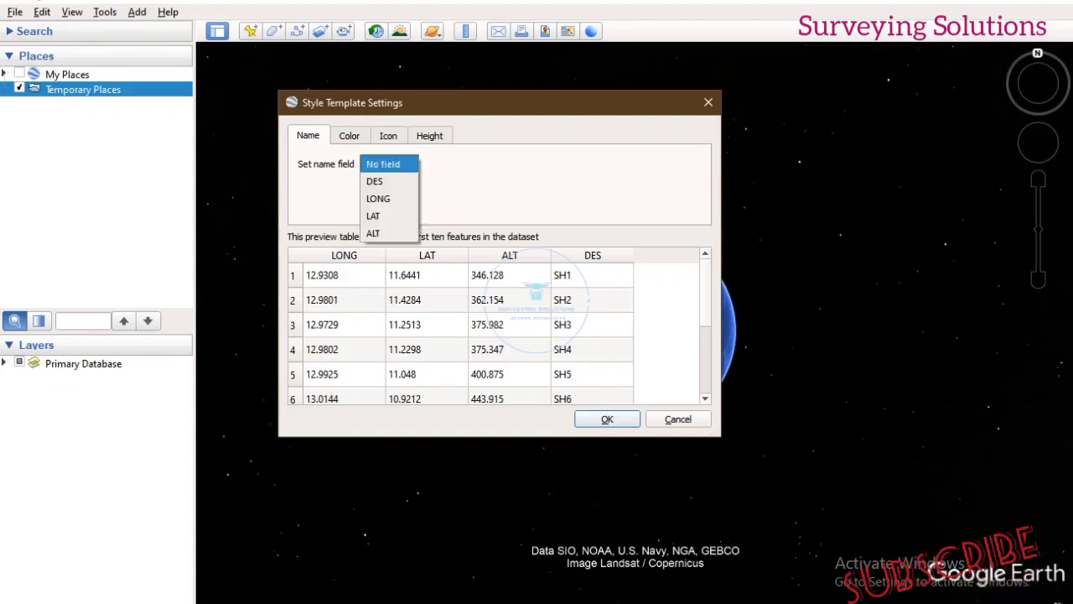
key("Return")
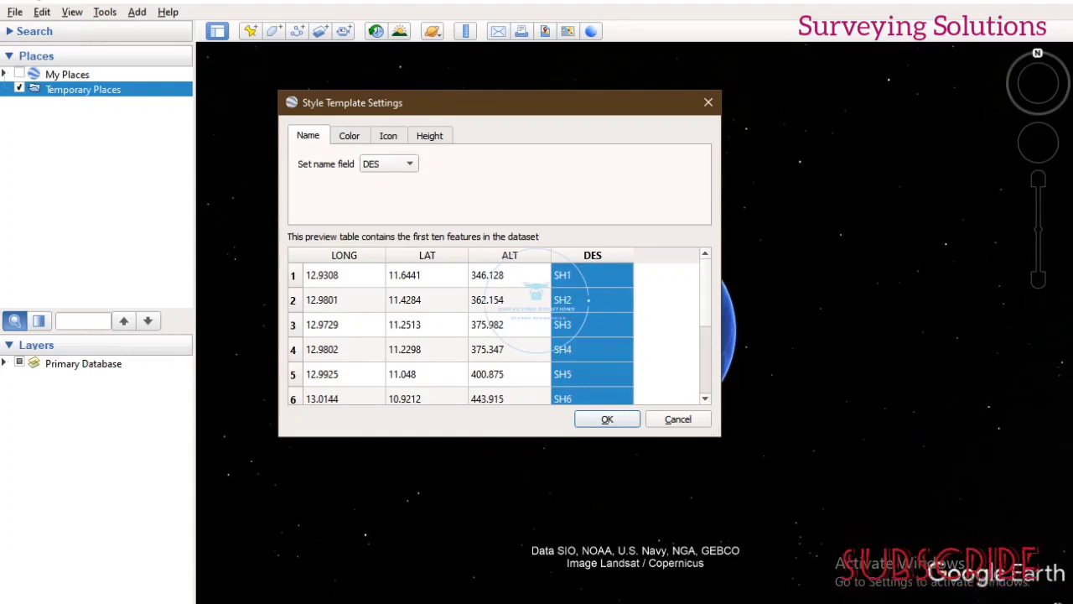
Step: Set the style template's single color to red (#ff0000)
left_click(350, 136)
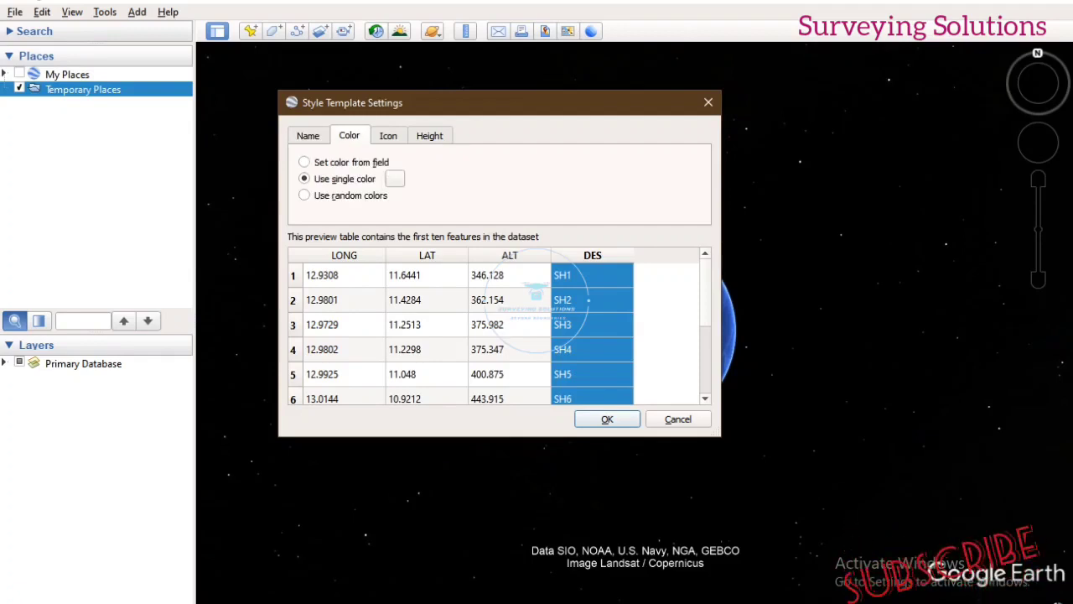
left_click(395, 179)
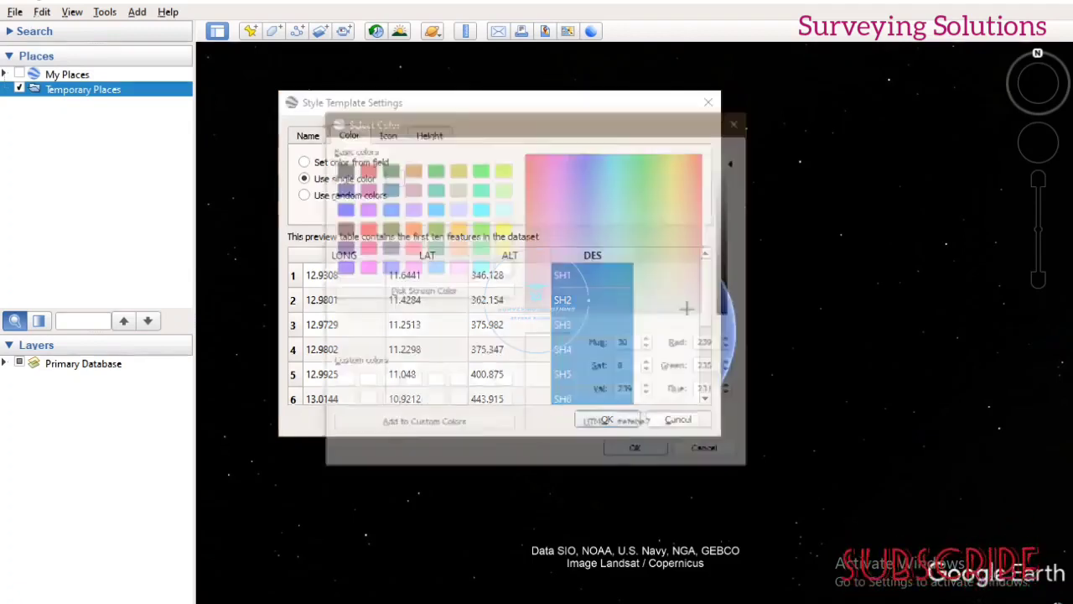
left_click(364, 227)
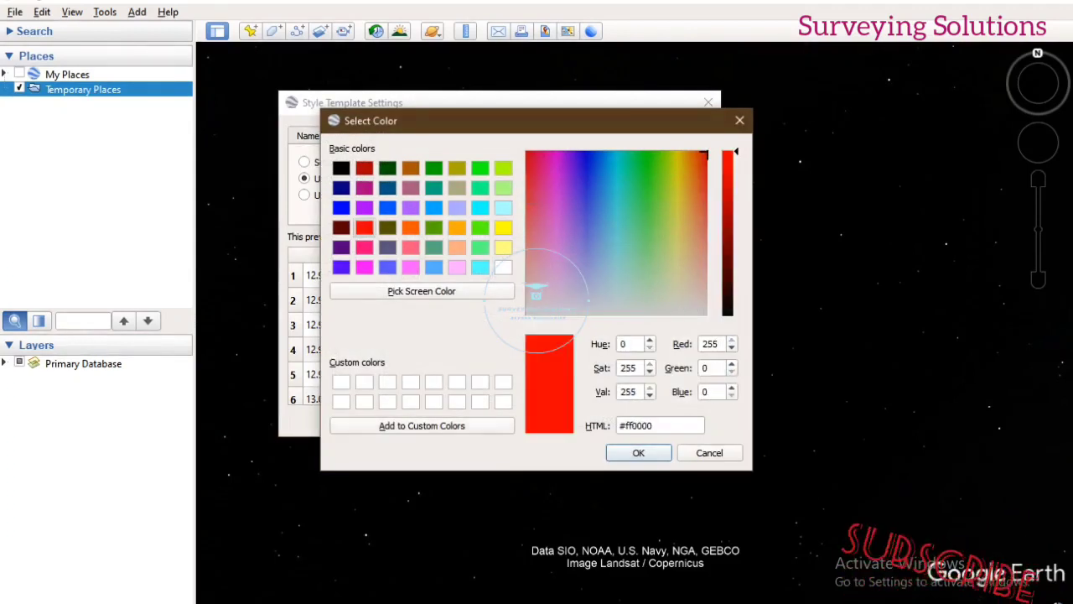
left_click(638, 453)
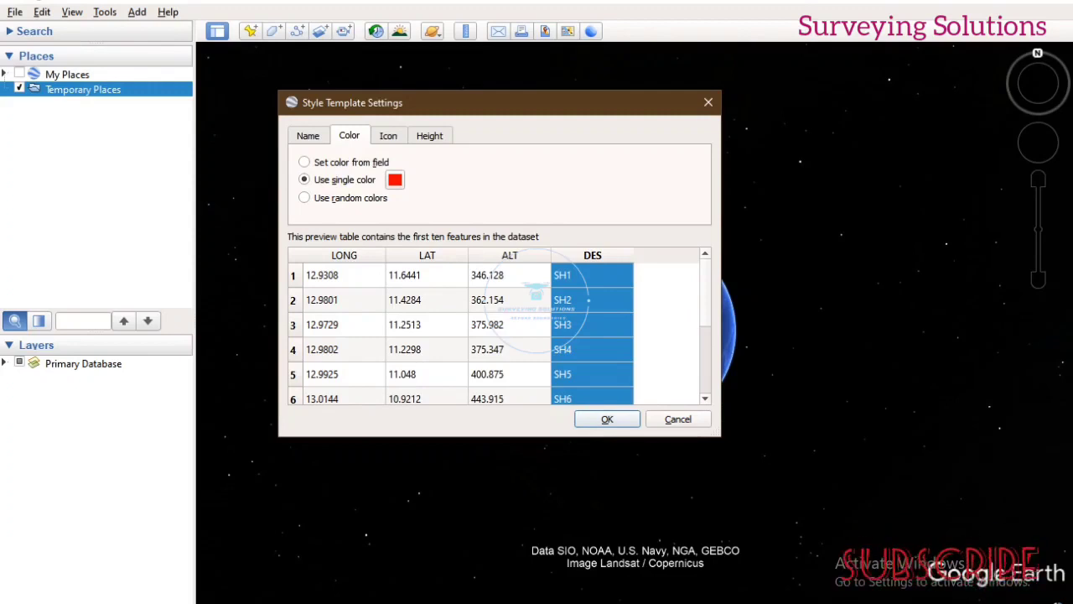
Step: Use the same plain pink paddle marker without a dot as the icon for all features
left_click(388, 136)
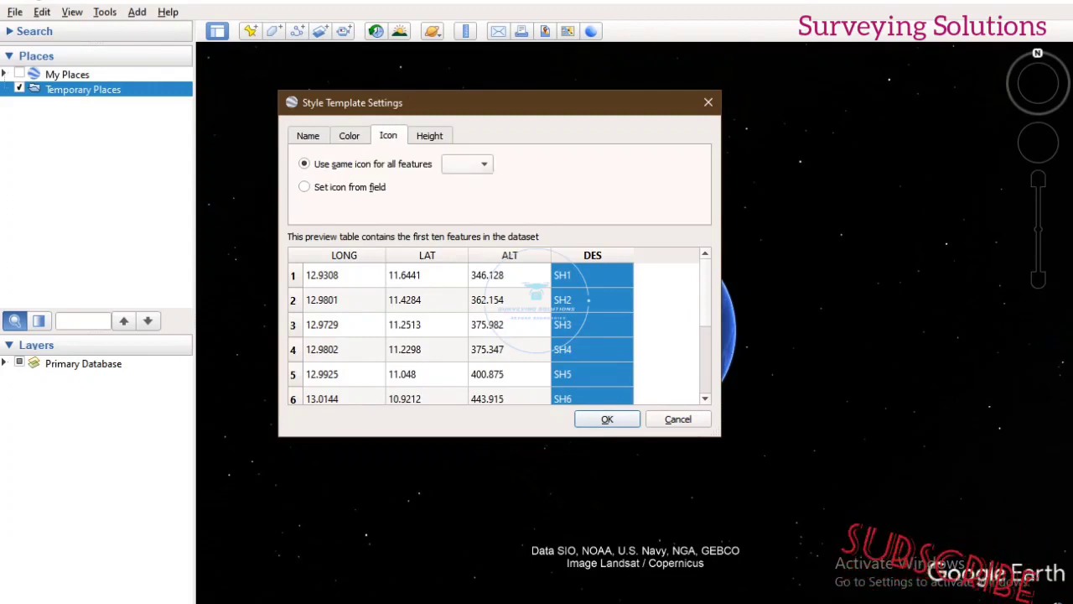
left_click(468, 163)
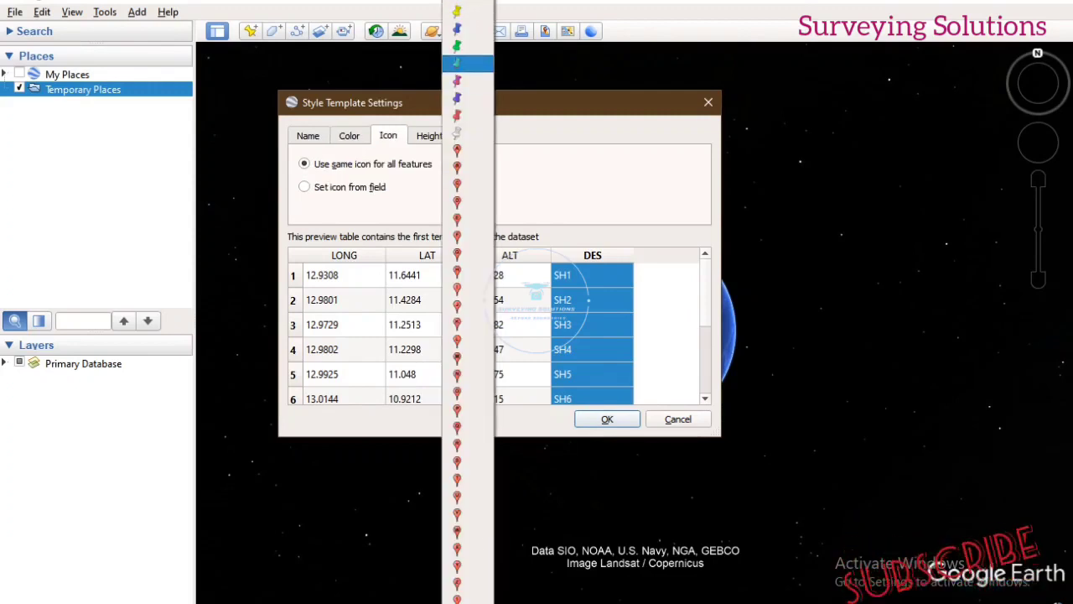
scroll(468, 245, "down", 4)
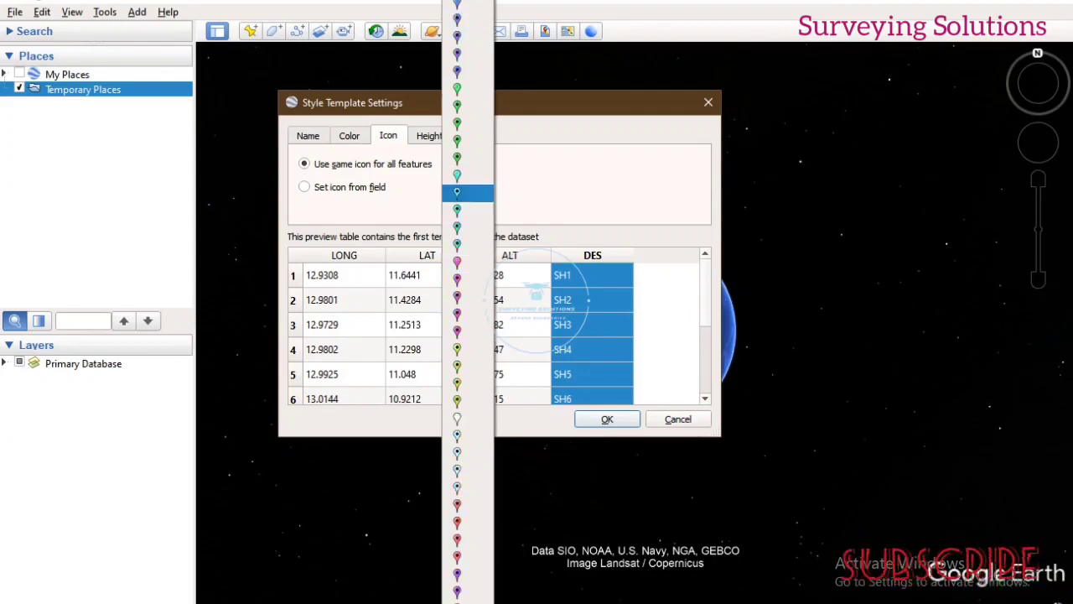
scroll(468, 347, "down", 10)
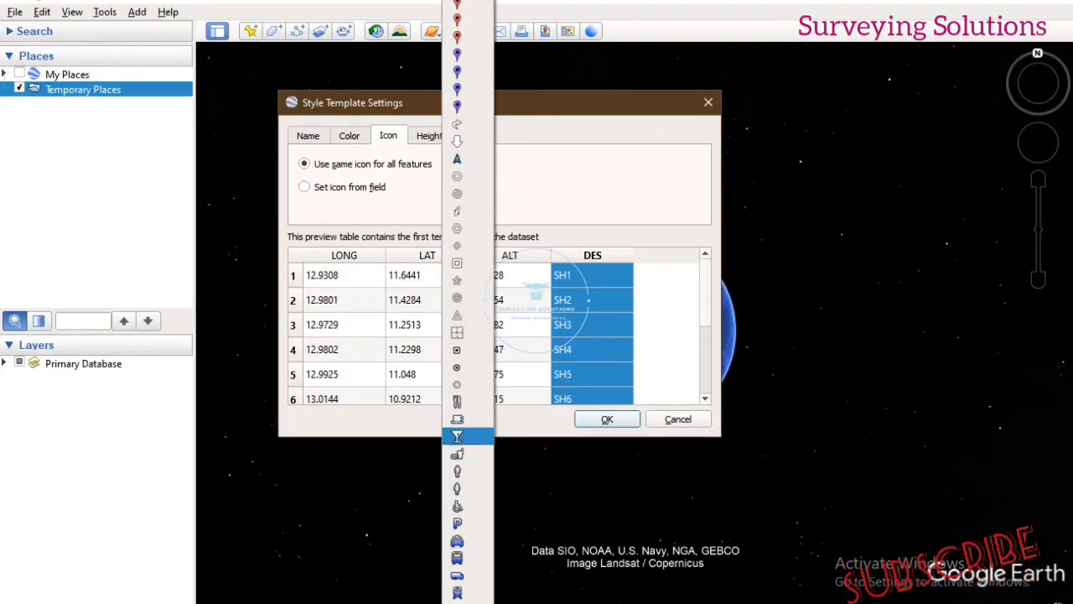
scroll(468, 419, "down", 10)
scroll(468, 335, "down", 1)
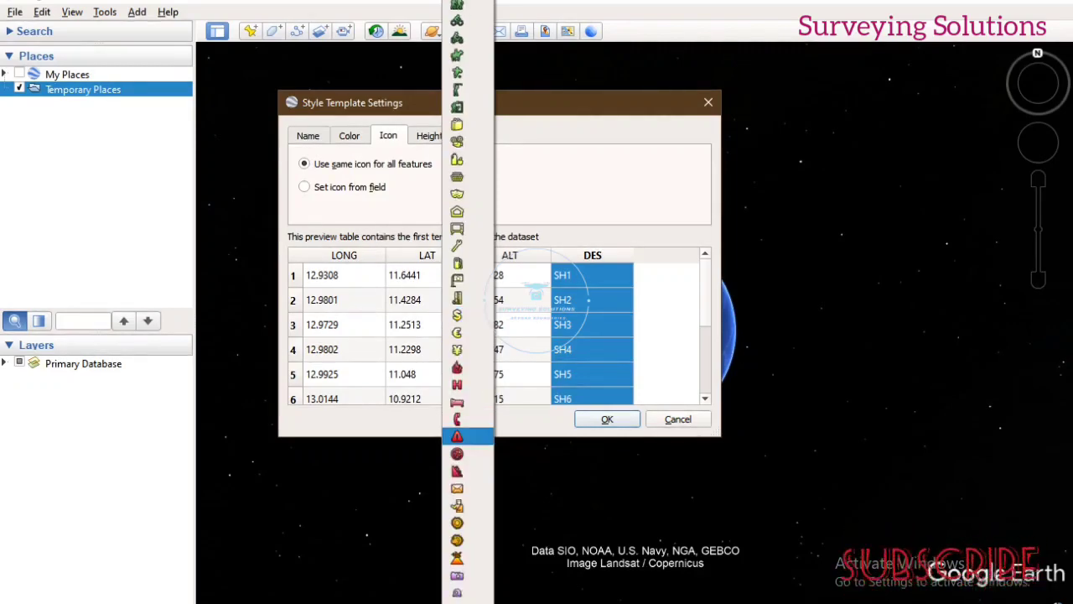
scroll(468, 314, "up", 12)
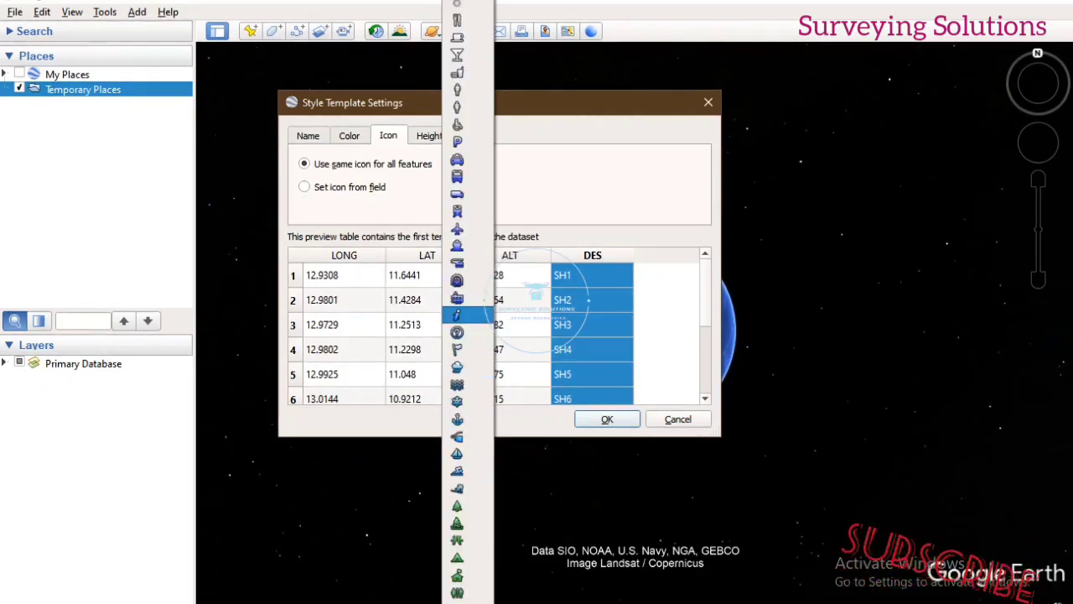
scroll(468, 315, "up", 10)
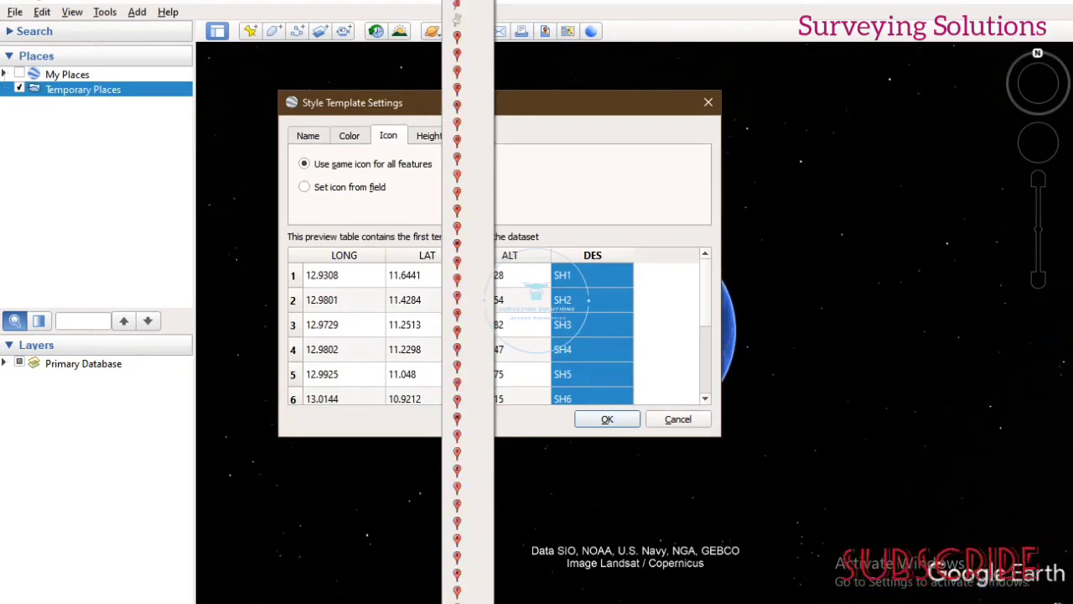
scroll(468, 80, "up", 5)
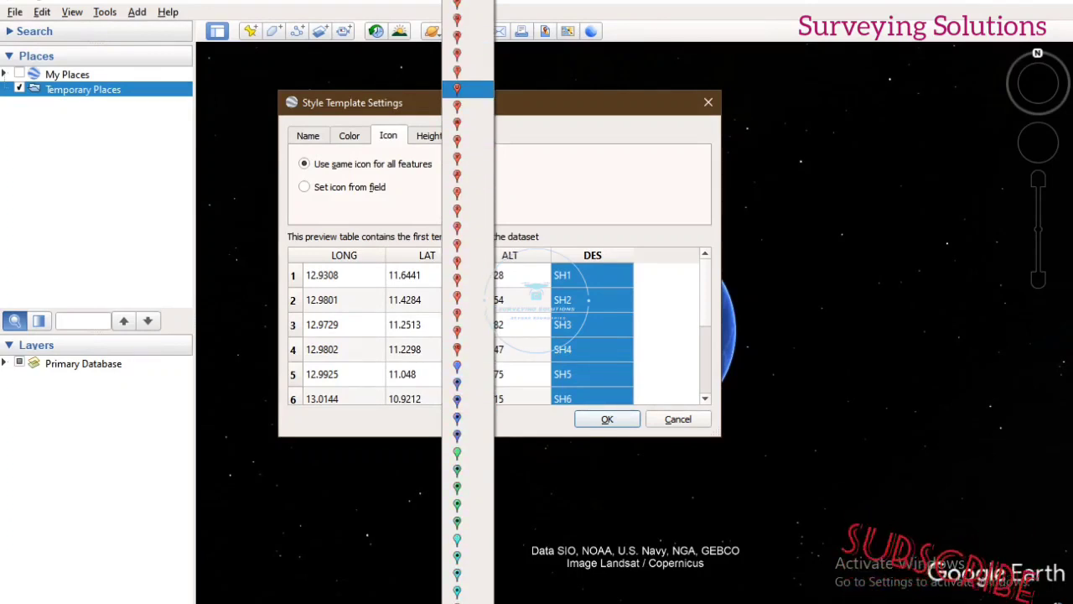
scroll(468, 244, "down", 4)
scroll(468, 417, "down", 5)
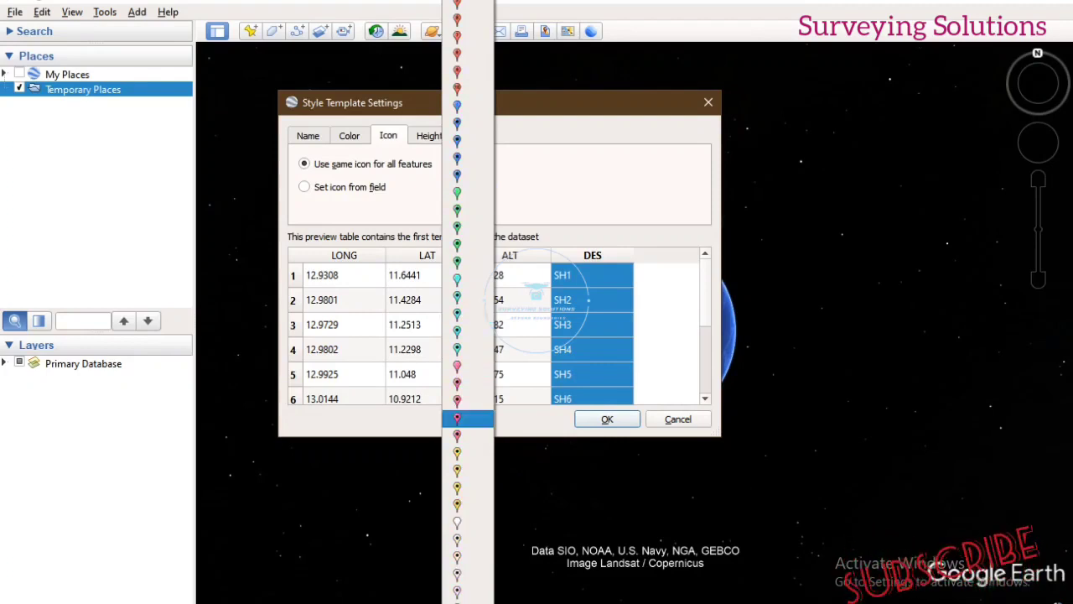
left_click(468, 366)
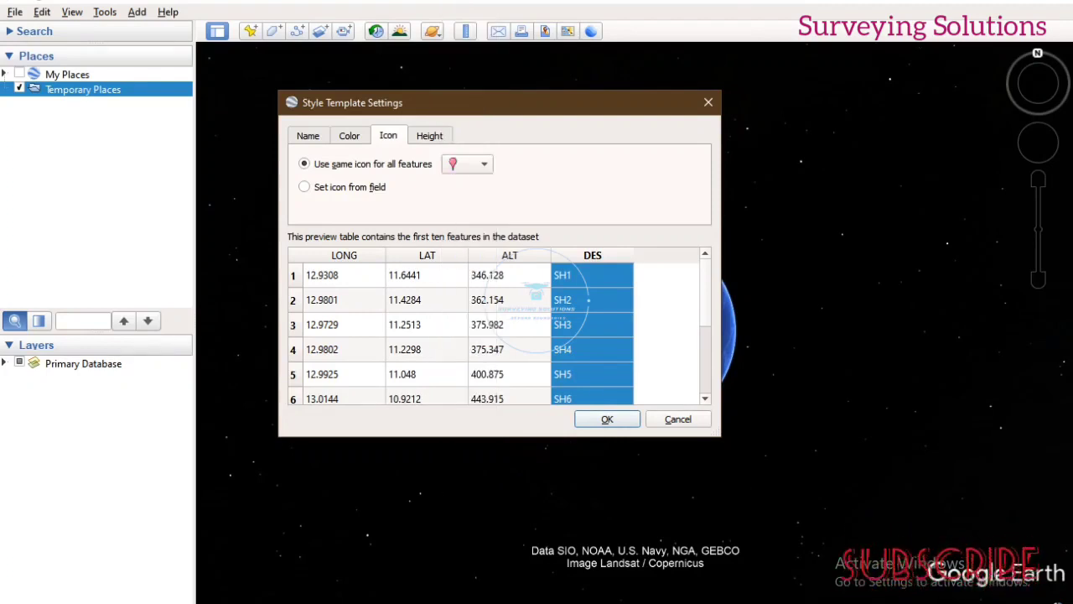
Step: Keep the features clamped to ground and accept the style template settings
left_click(429, 136)
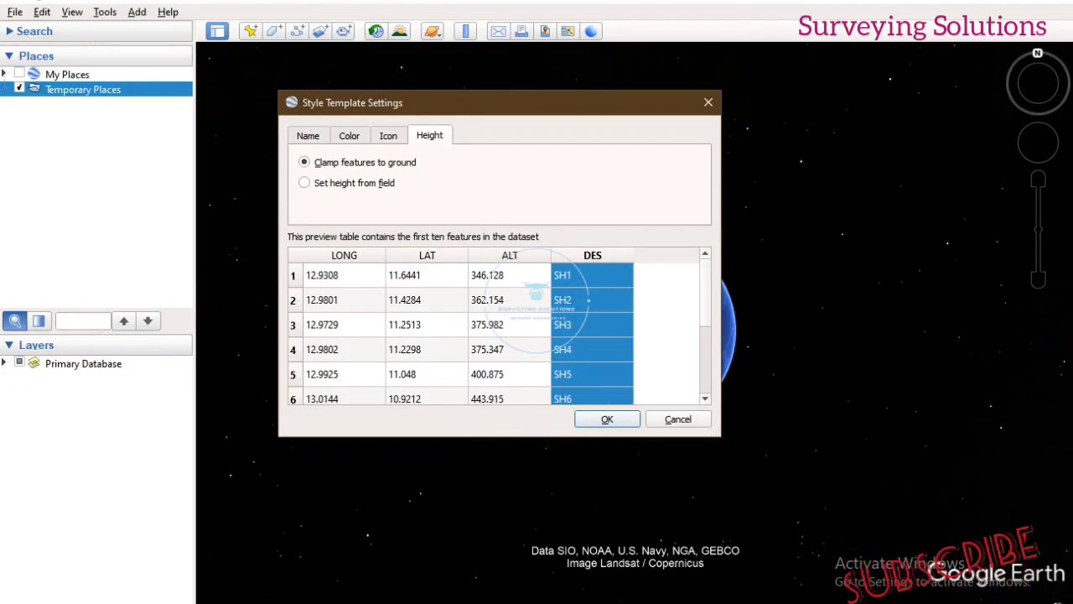
left_click(388, 135)
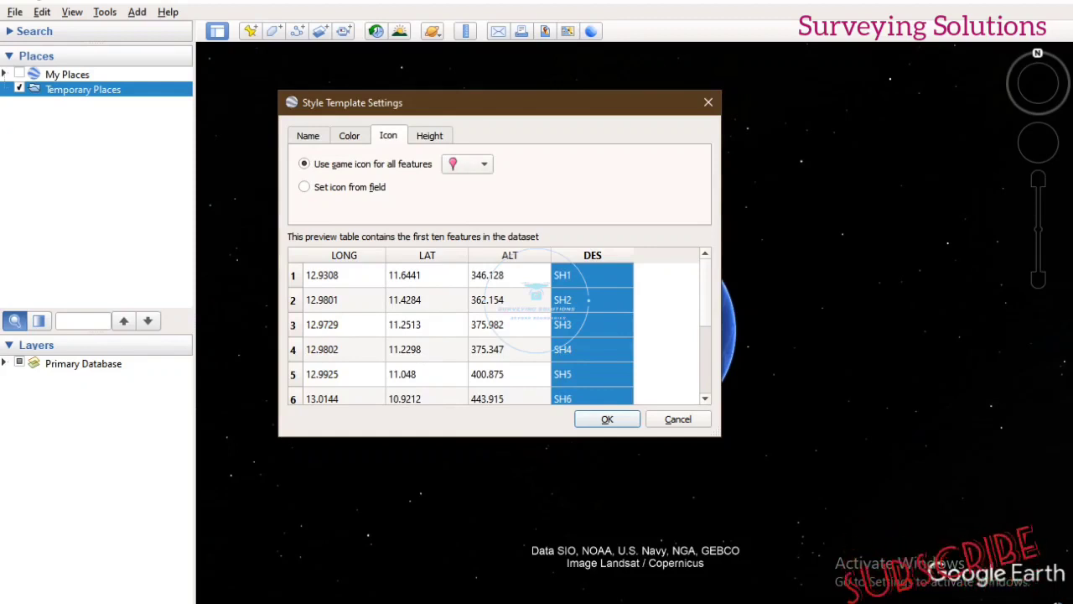
left_click(607, 419)
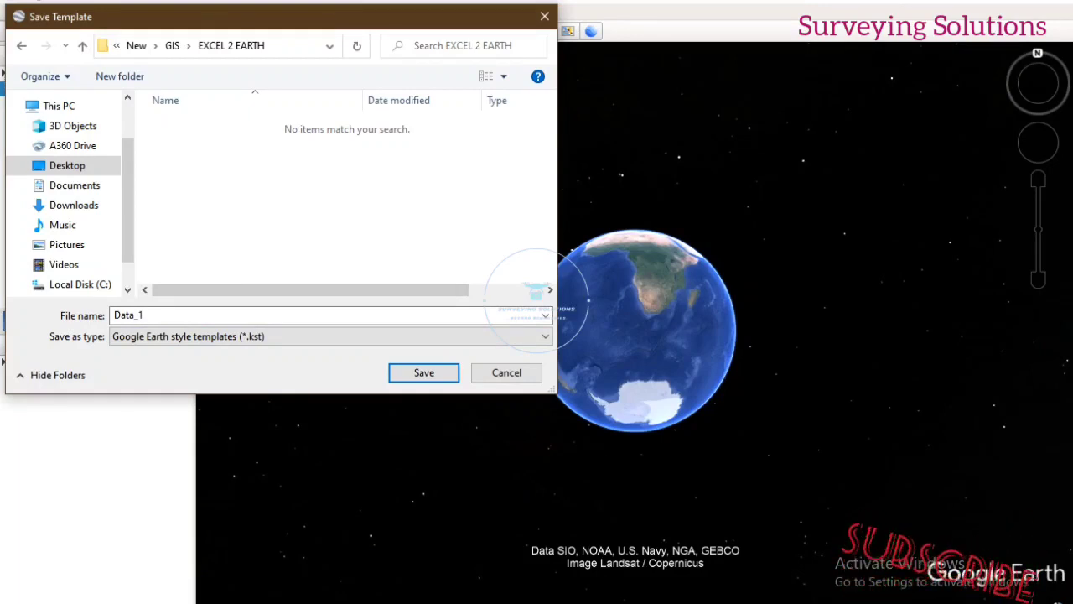
Step: Name the style template file Data_1_TEMPLATE in the EXCEL 2 EARTH folder
left_click(144, 316)
left_click(144, 315)
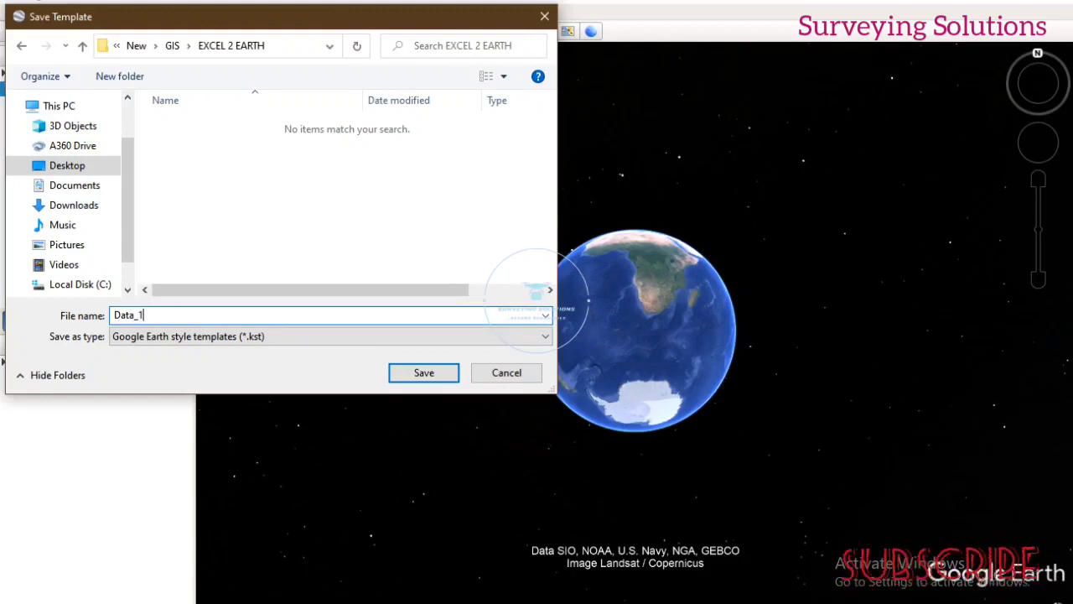
type("_")
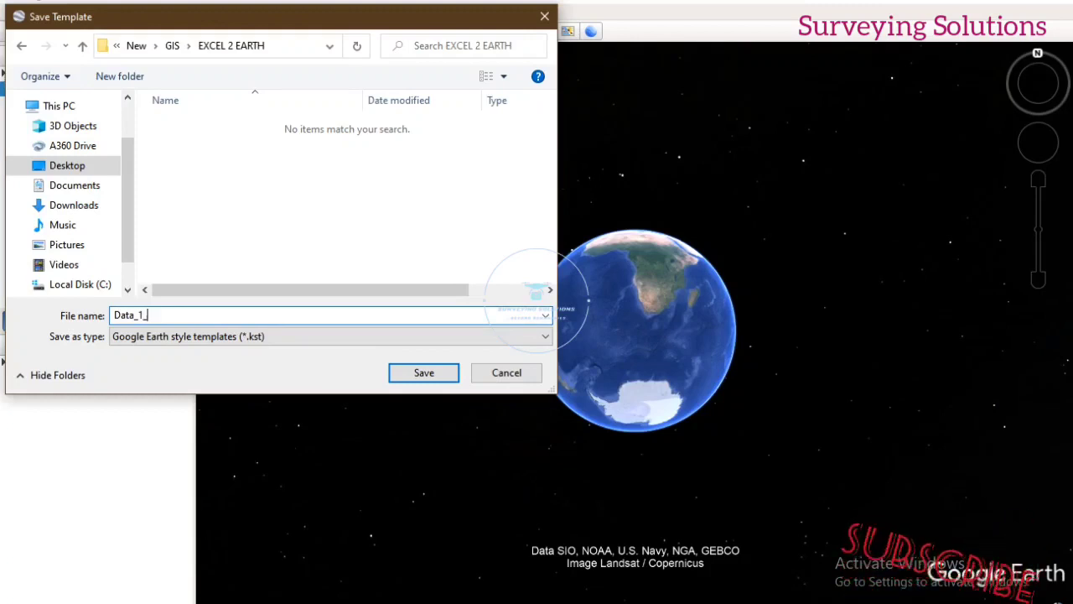
type("TE")
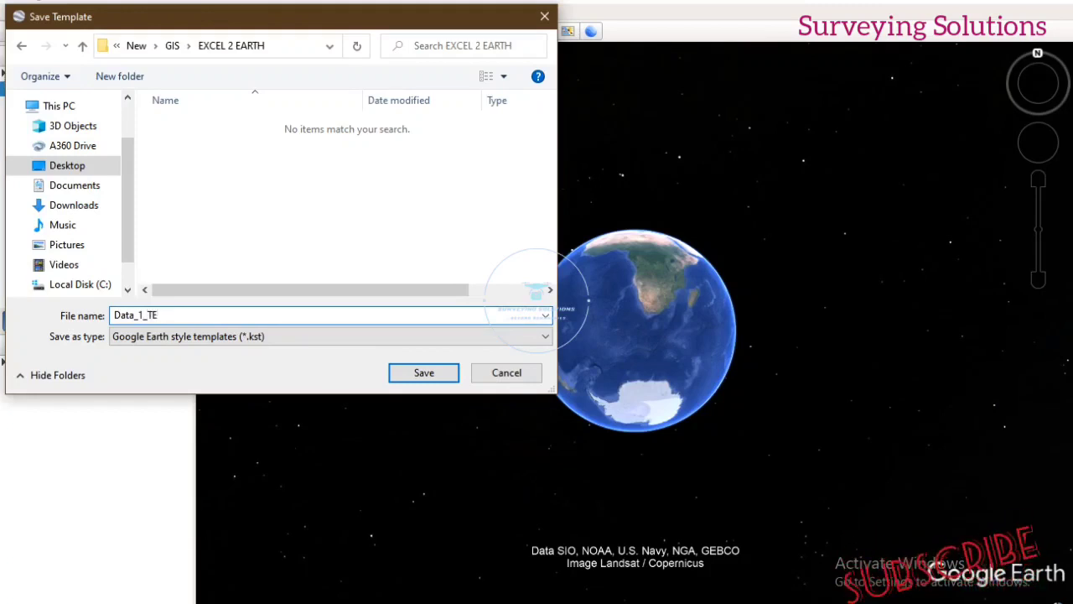
type("MPLATE")
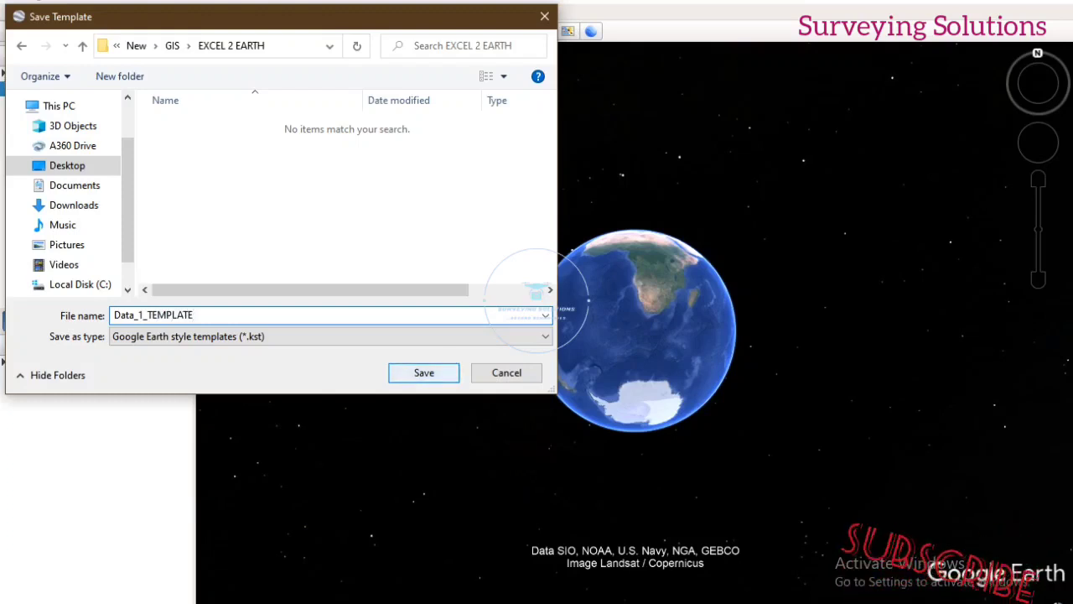
Step: Save the style template file and examine the extent of the imported points on the map
left_click(424, 372)
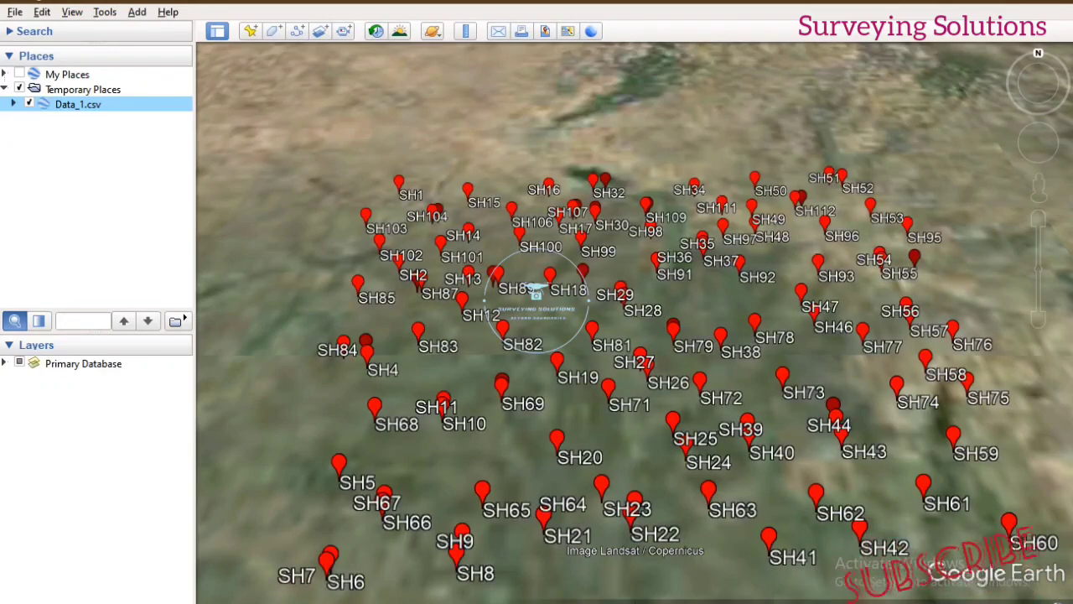
scroll(665, 277, "down", 1)
scroll(664, 276, "down", 2)
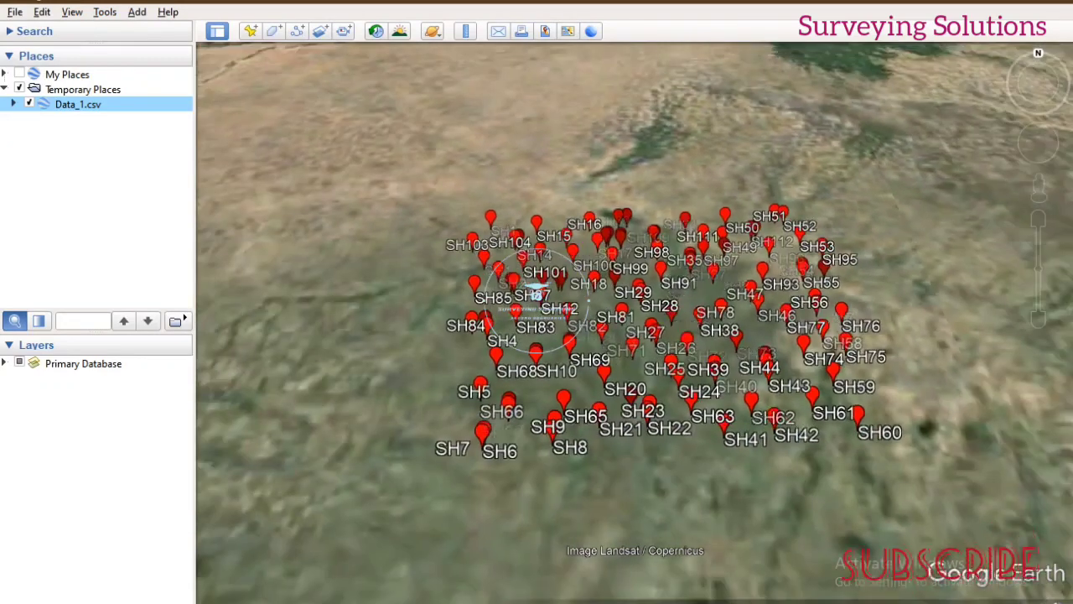
scroll(638, 268, "up", 3)
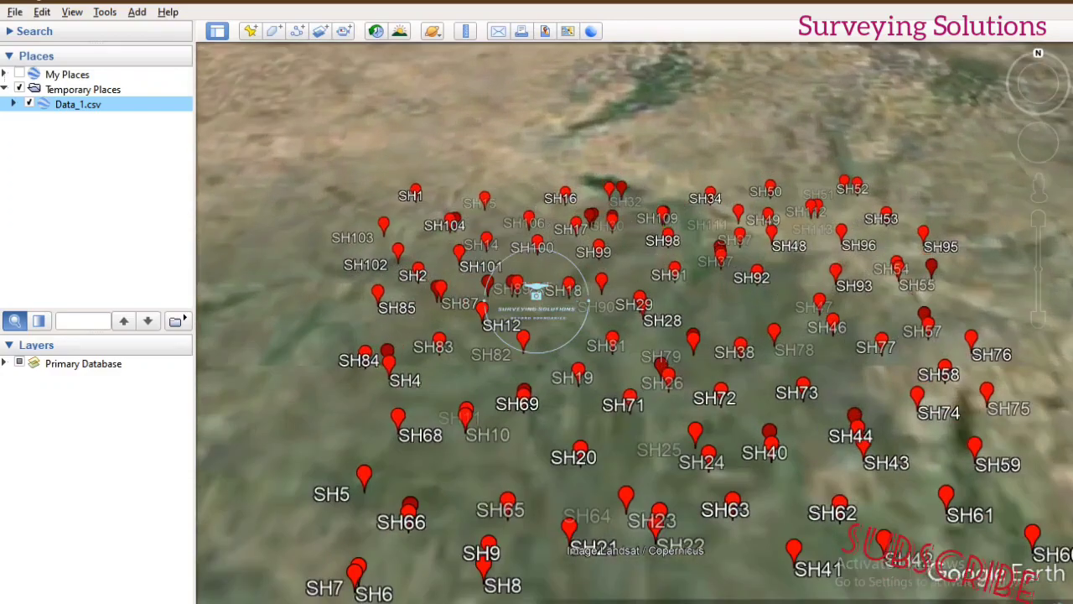
scroll(634, 267, "down", 5)
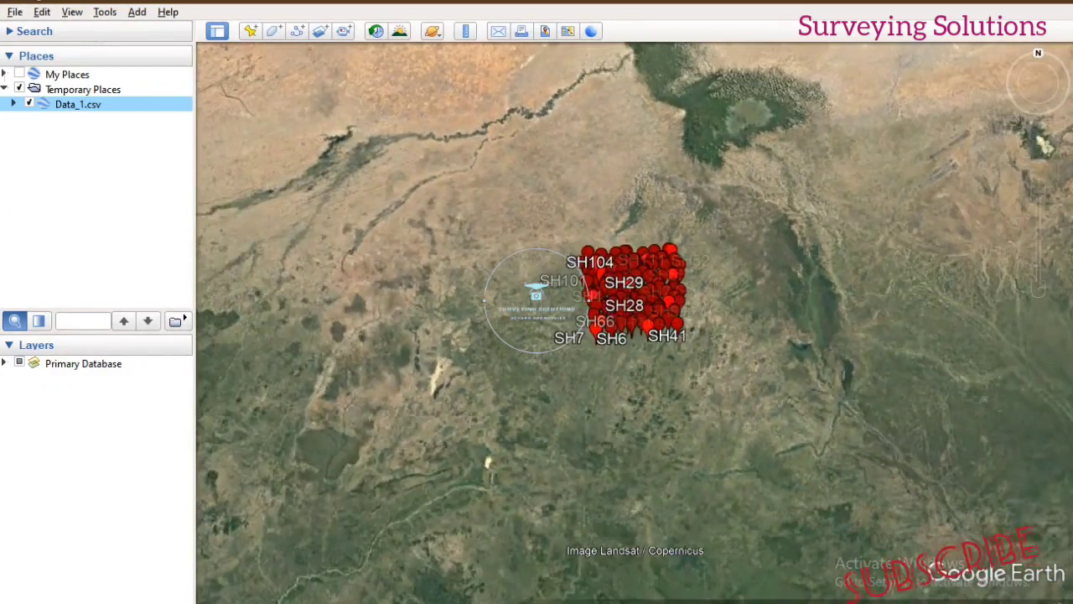
scroll(634, 277, "down", 4)
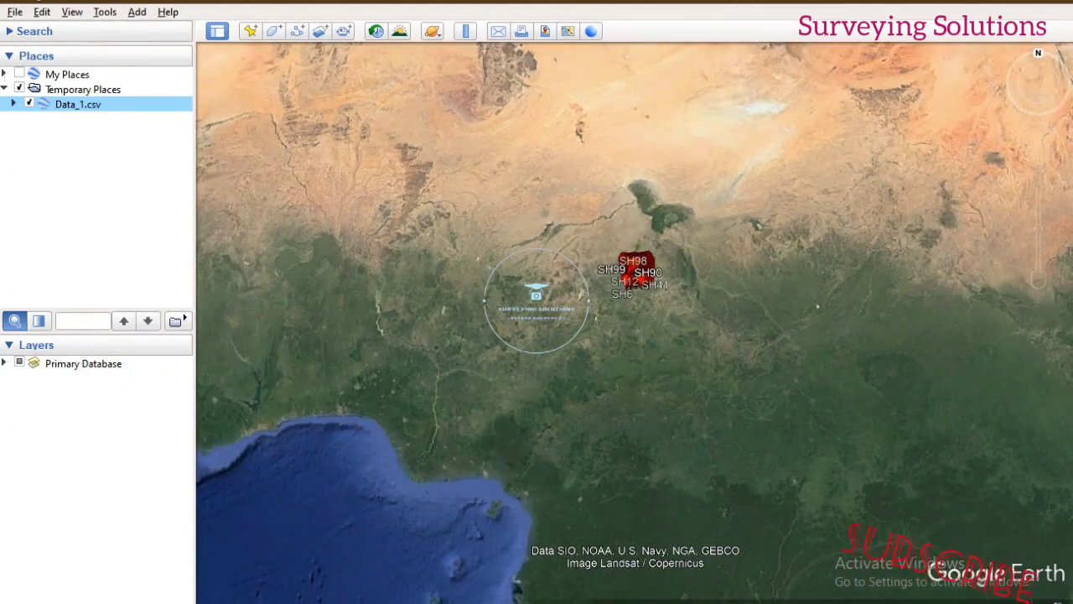
scroll(637, 277, "up", 4)
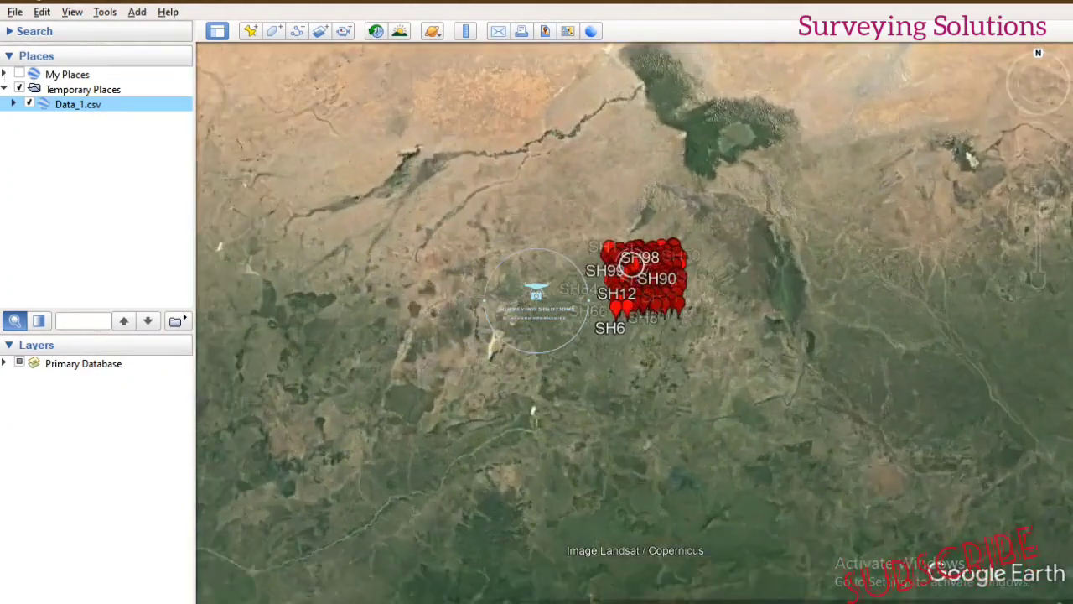
scroll(537, 293, "up", 5)
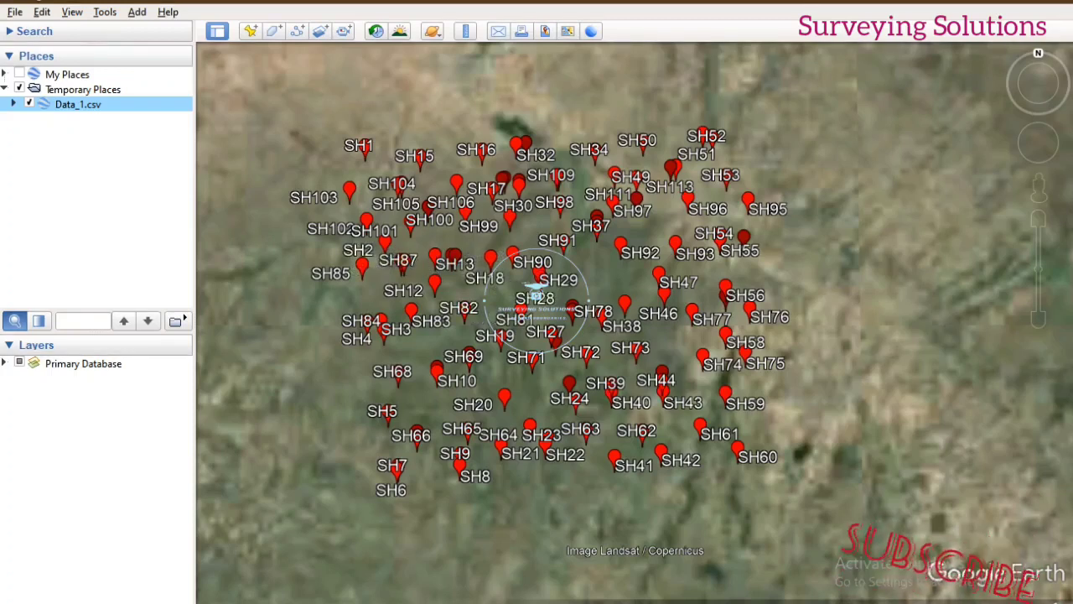
Step: View the details of point SH1 and expand Data_1.csv and its Data_1 folder to browse the list of points
left_click(366, 148)
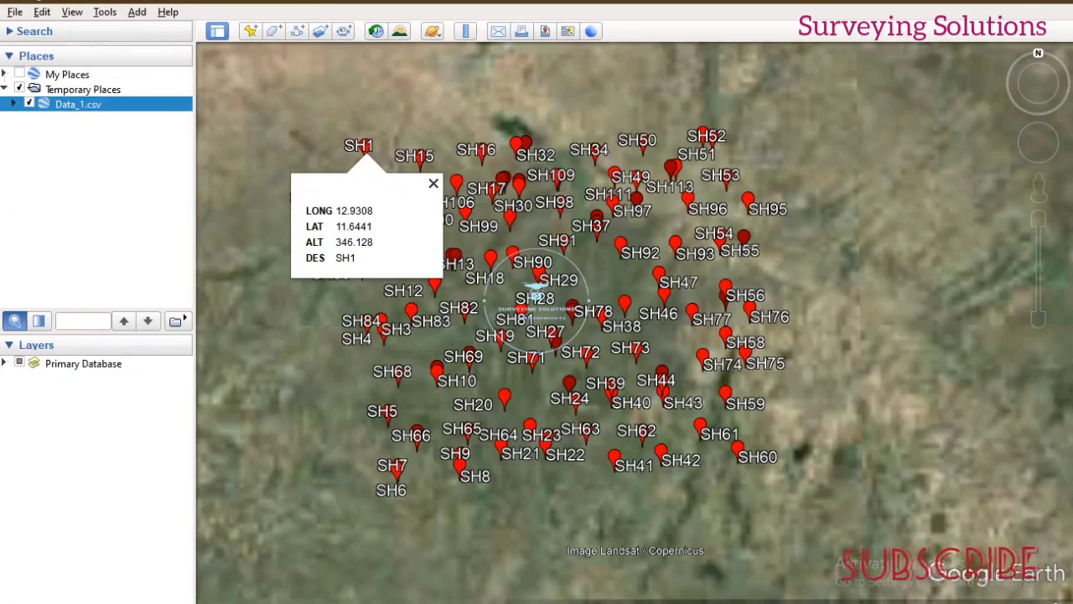
left_click(13, 103)
left_click(24, 118)
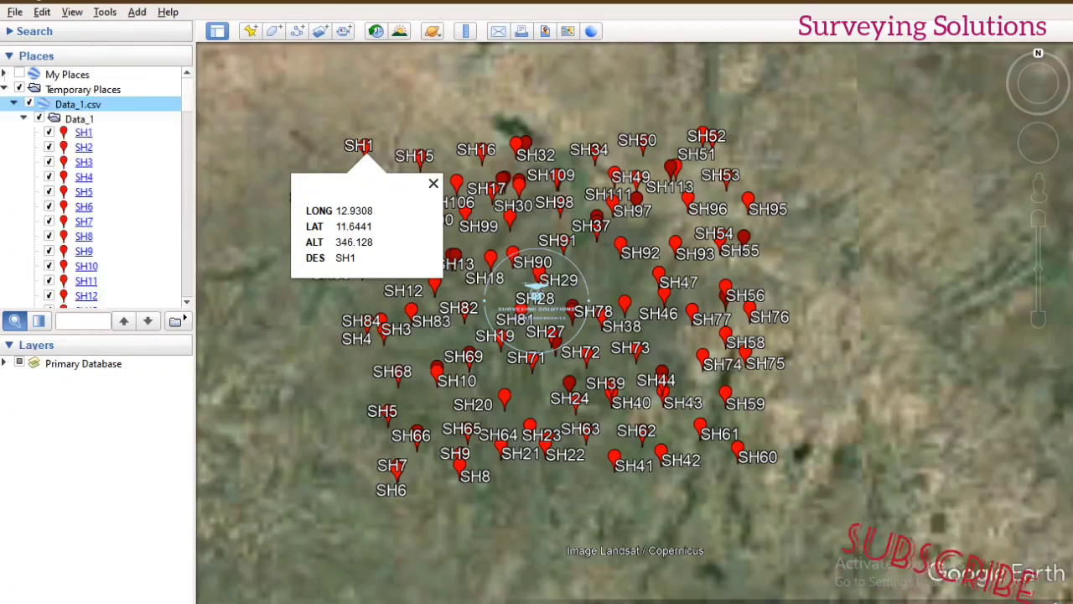
scroll(96, 185, "down", 12)
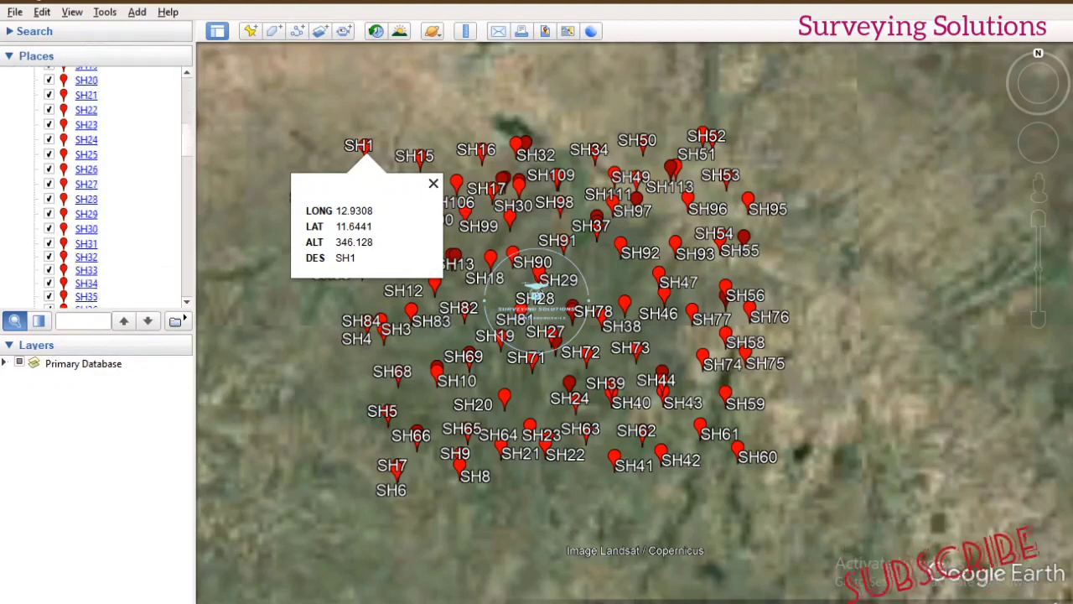
scroll(96, 185, "up", 5)
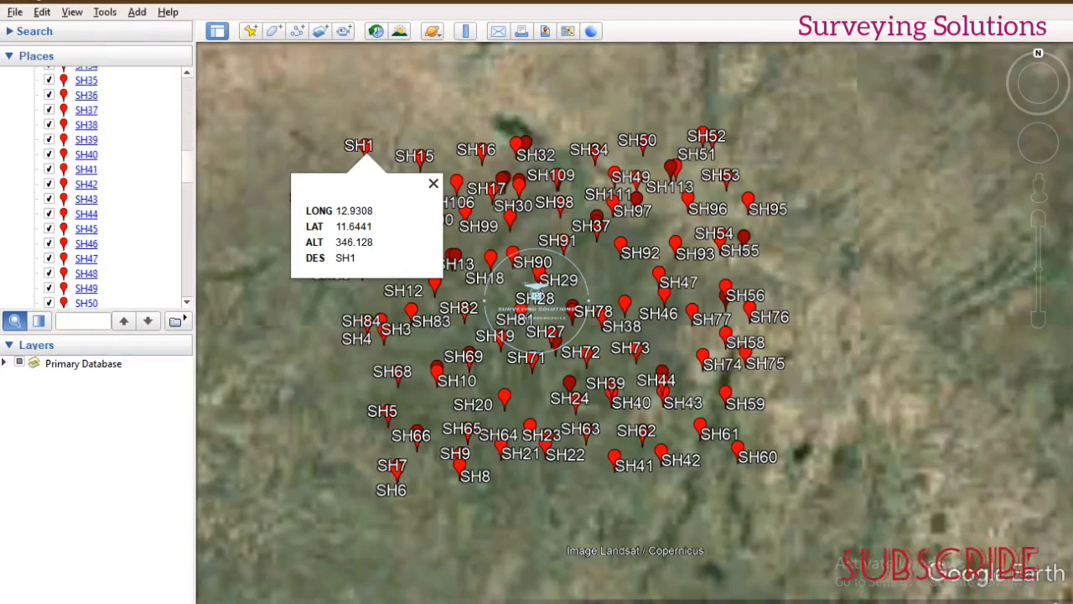
scroll(96, 184, "up", 8)
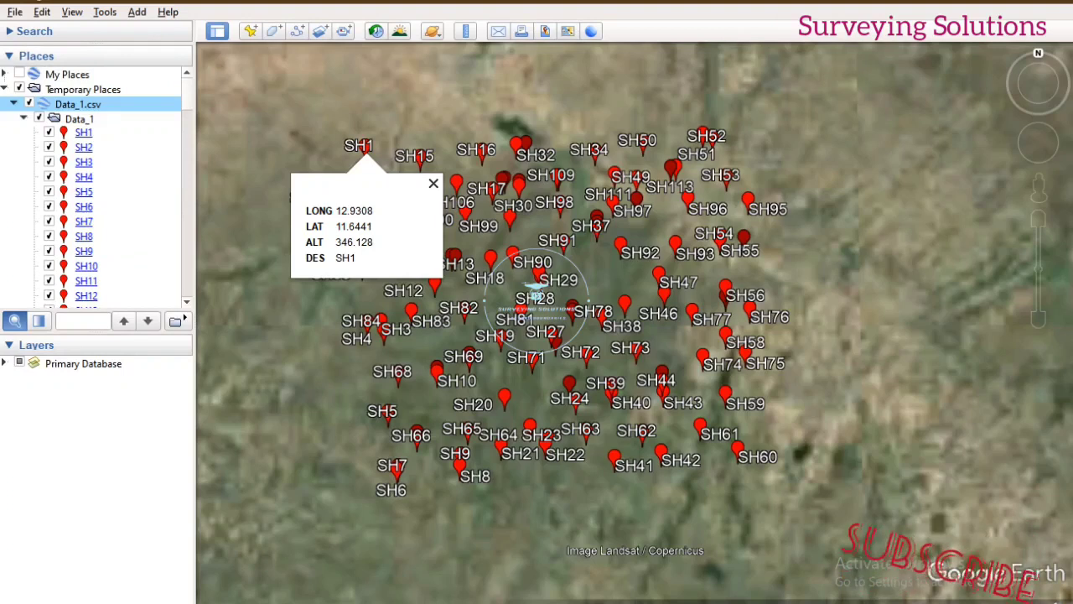
Step: View the coordinate details of points SH4, SH8 and SH11 from the list of places
left_click(84, 177)
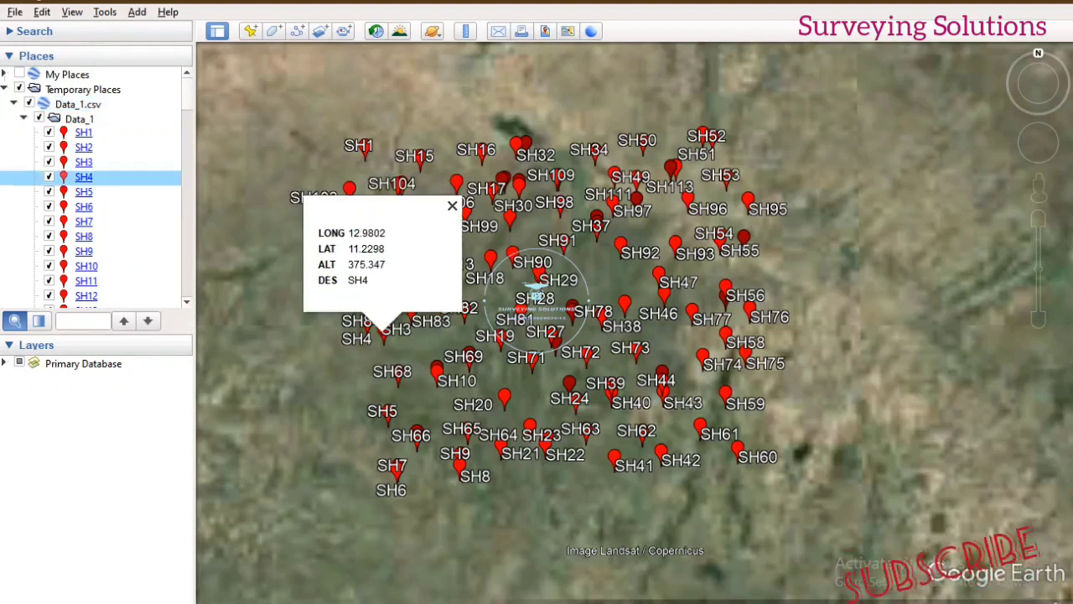
left_click(84, 237)
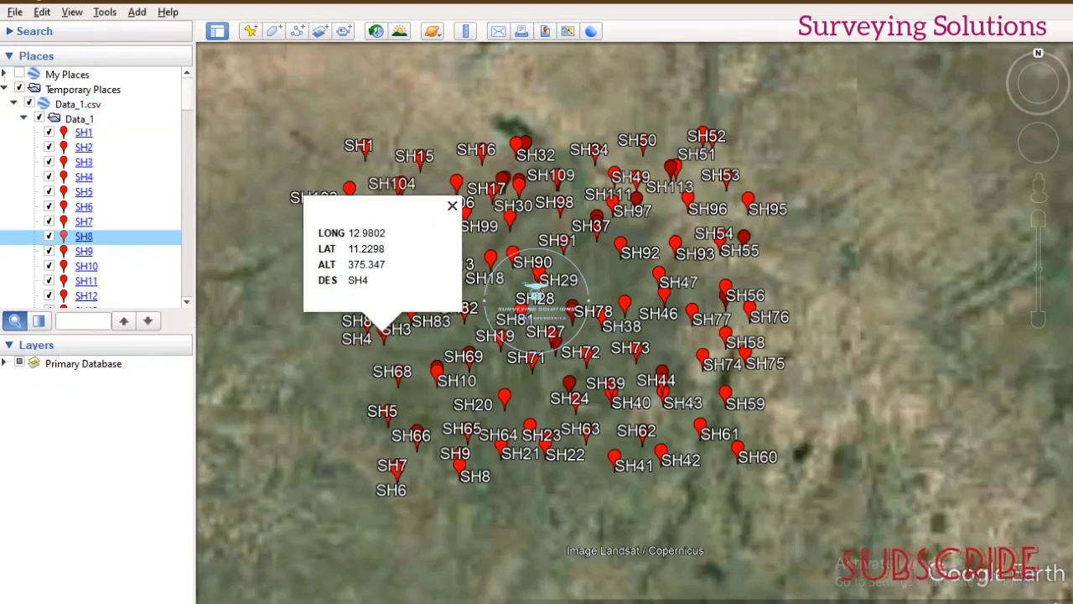
left_click(86, 281)
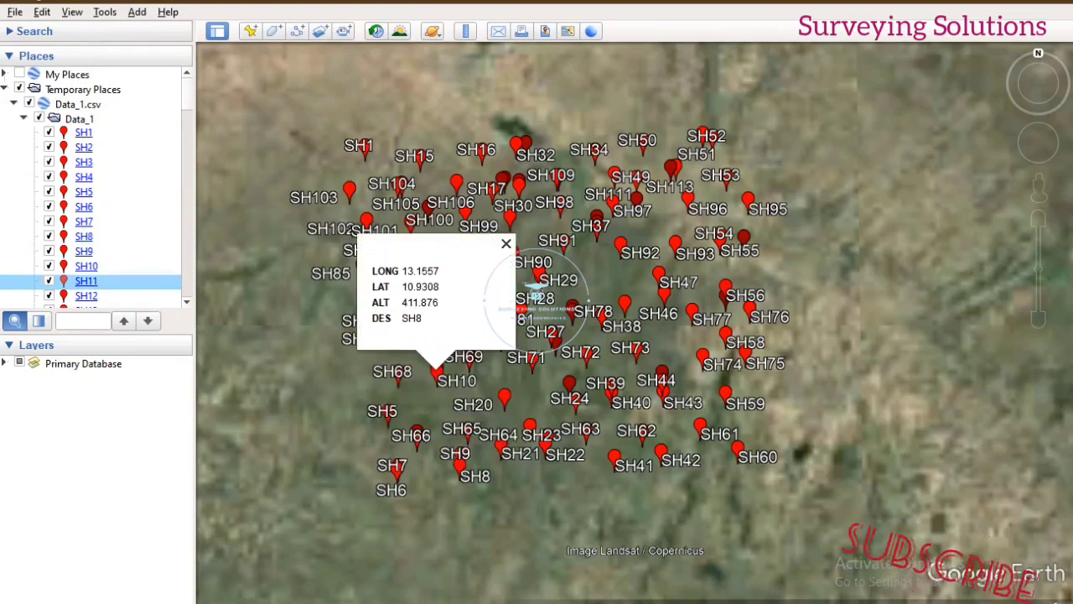
Step: Hide and show again the individual points SH15, SH14 and SH13 on the map
scroll(92, 184, "down", 3)
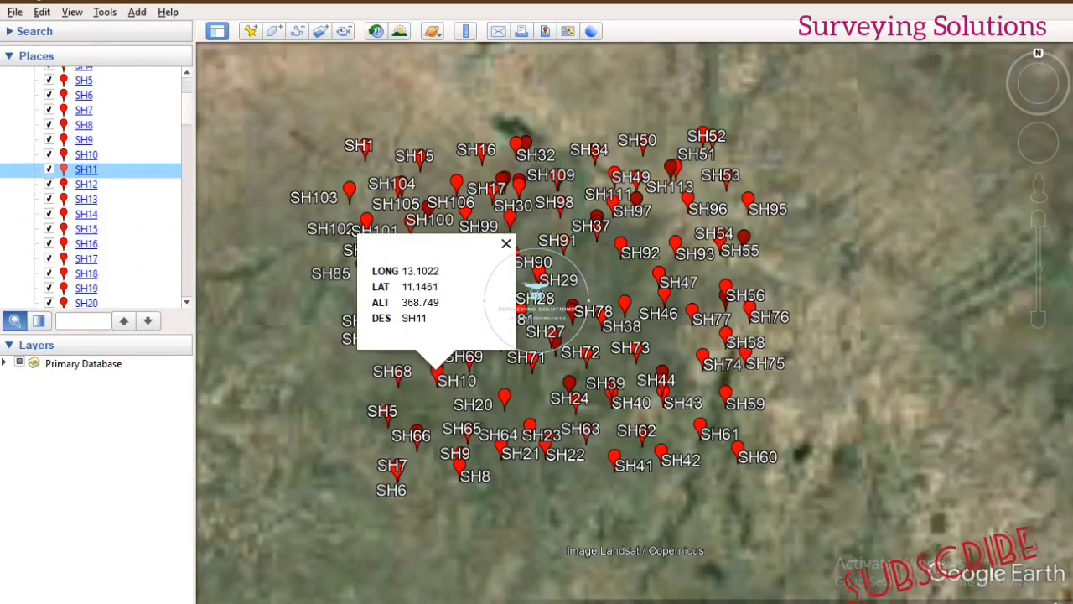
left_click(50, 229)
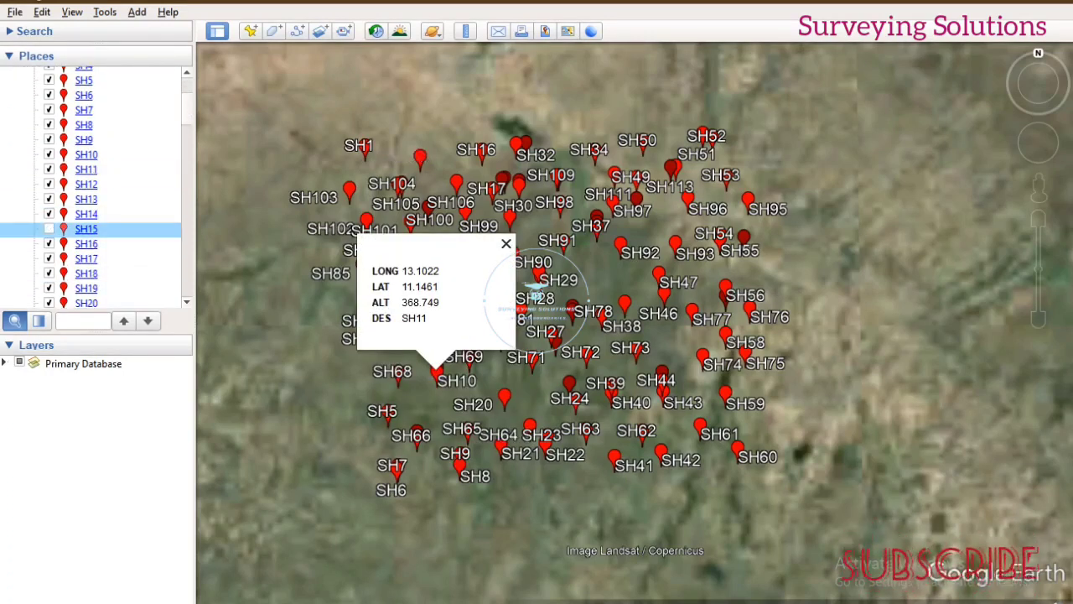
left_click(50, 229)
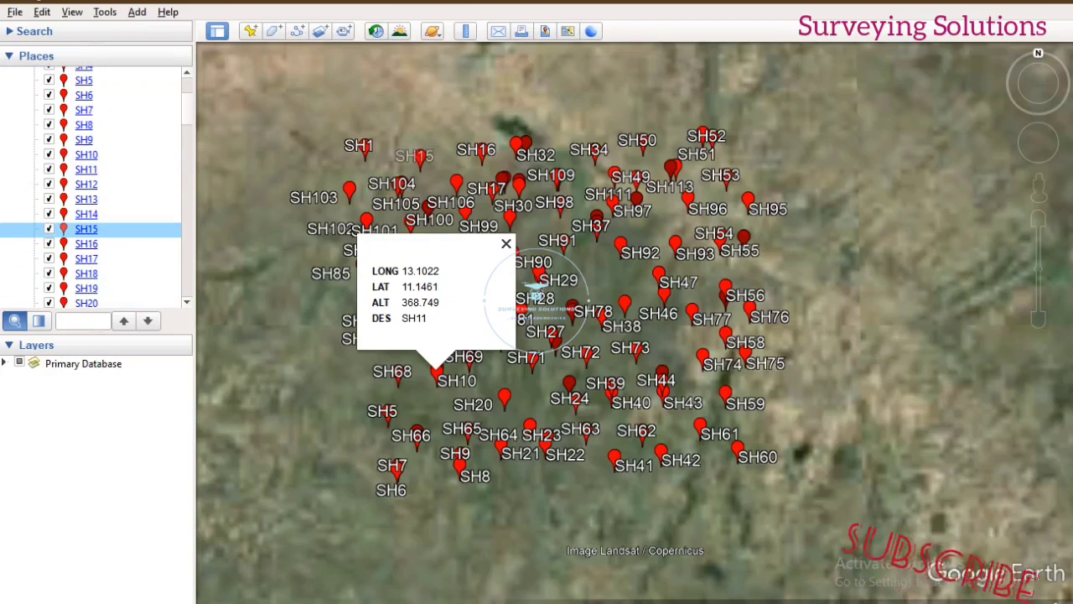
left_click(50, 214)
left_click(50, 198)
left_click(49, 214)
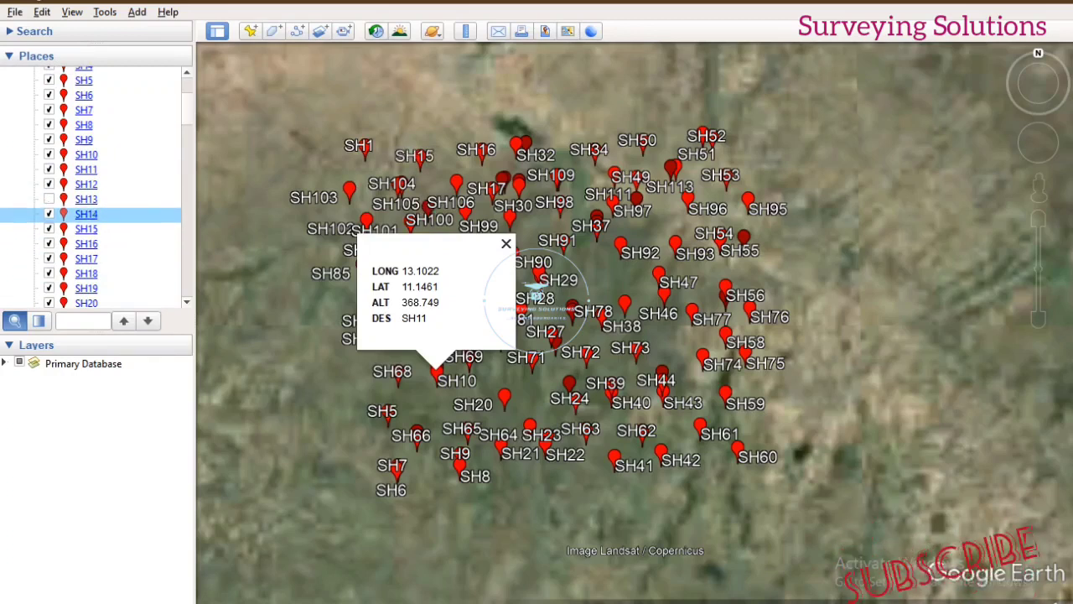
left_click(50, 199)
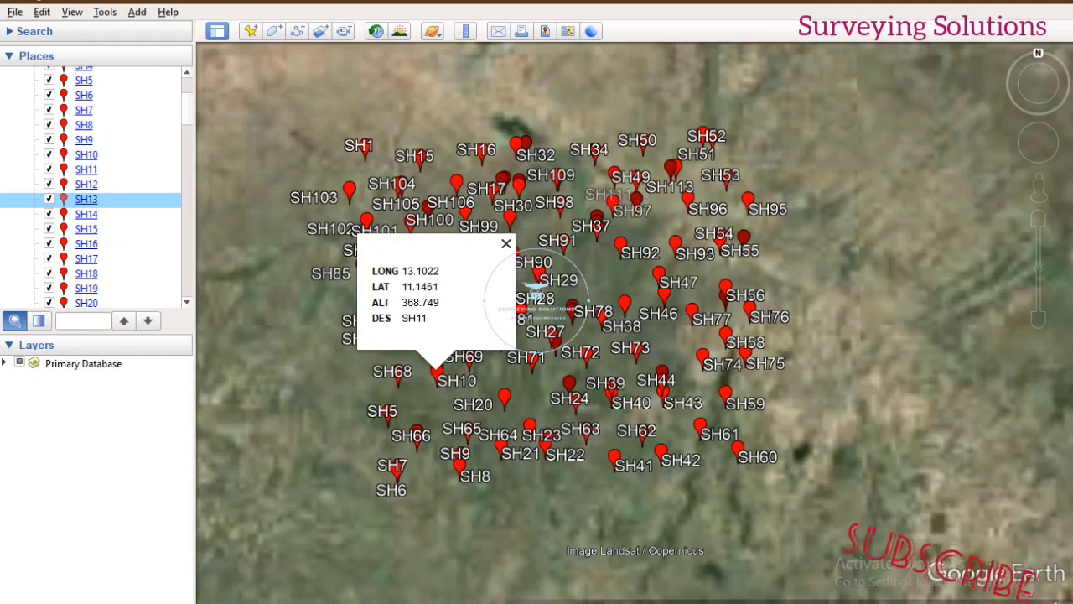
Step: Hide all points of the Data_1 folder, show them again, and leave the folder's list collapsed
scroll(97, 187, "up", 5)
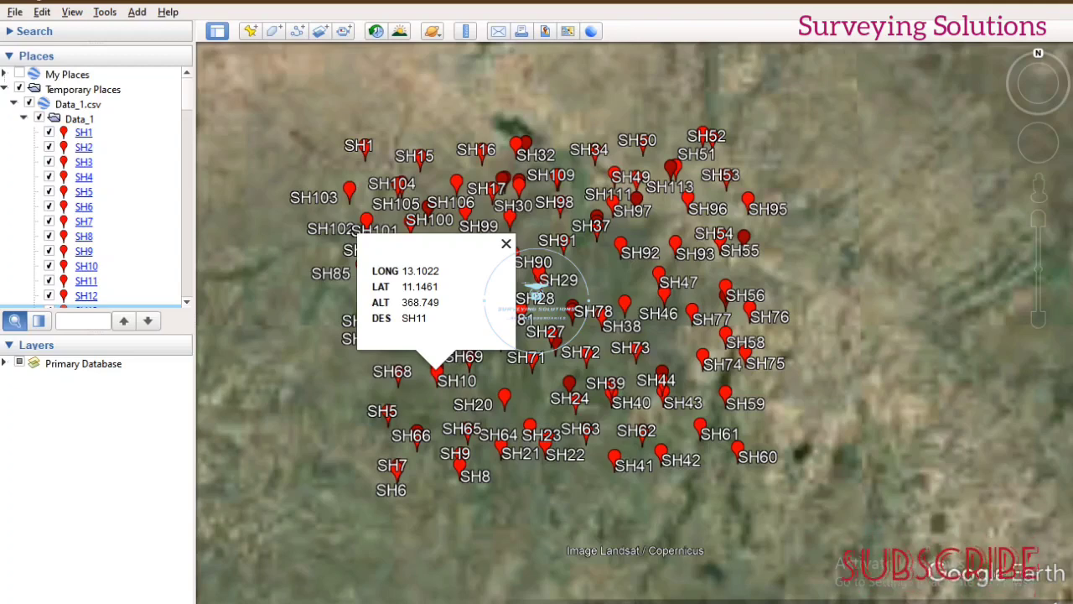
left_click(39, 119)
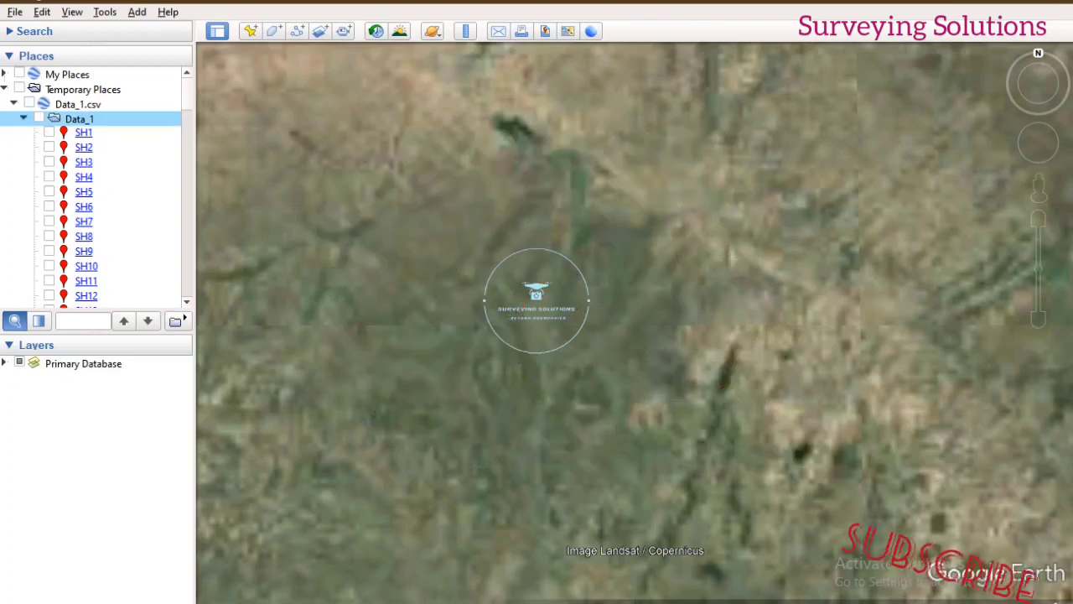
key("Left")
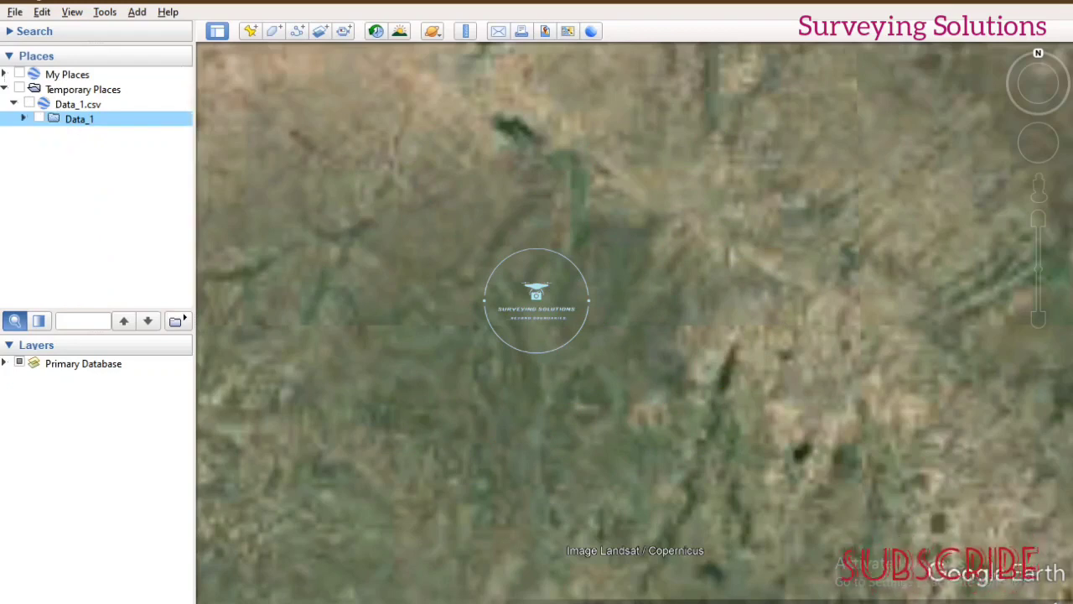
key("space")
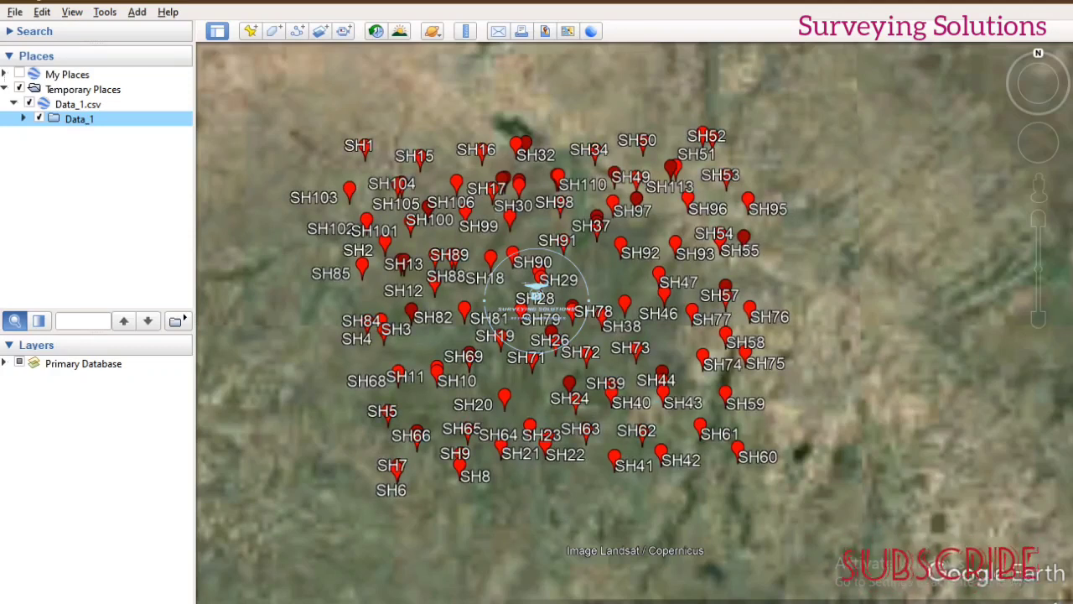
Step: Save the Data_1 folder as a KML file named Data_1_PLACE in the EXCEL 2 EARTH folder
right_click(122, 119)
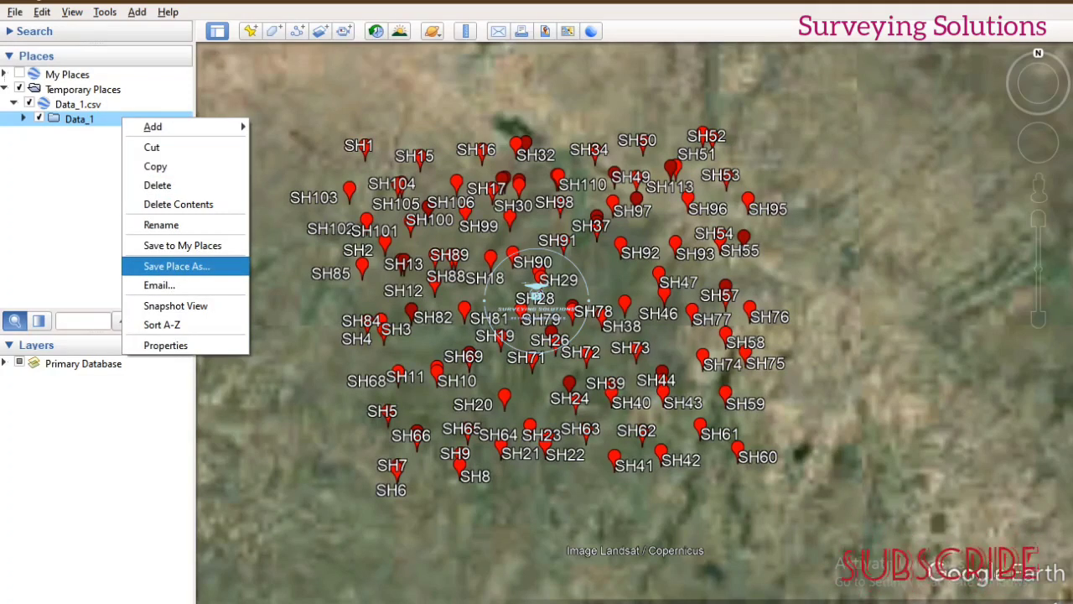
left_click(177, 267)
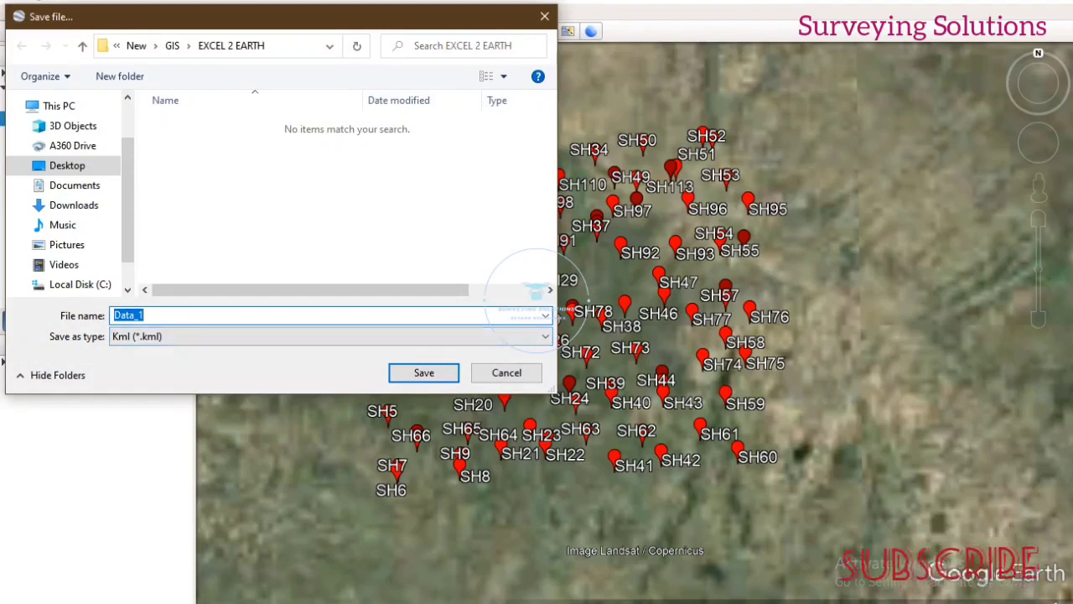
left_click(146, 315)
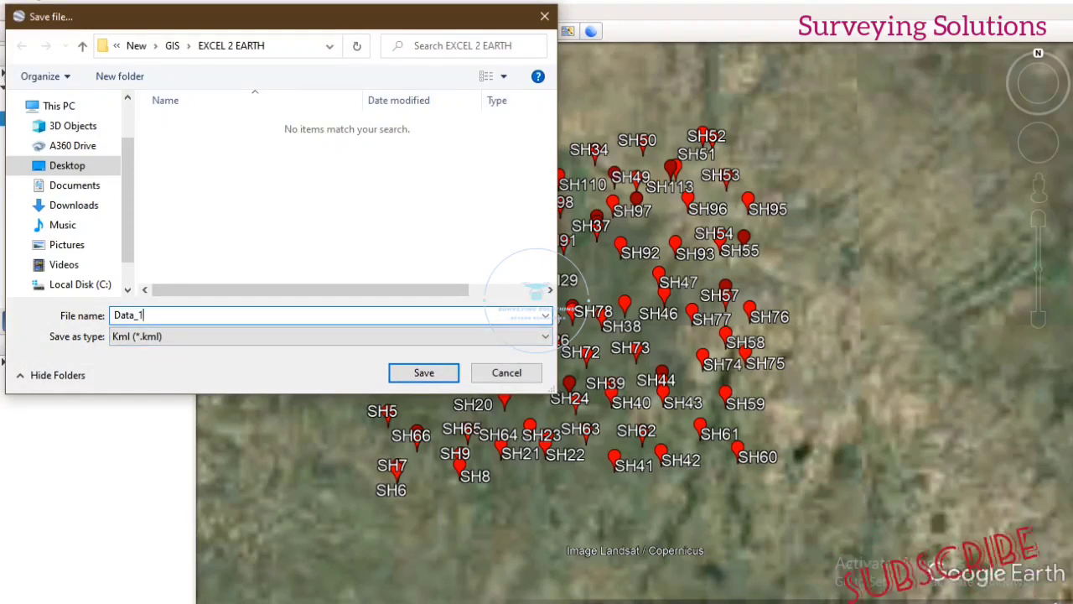
type("_")
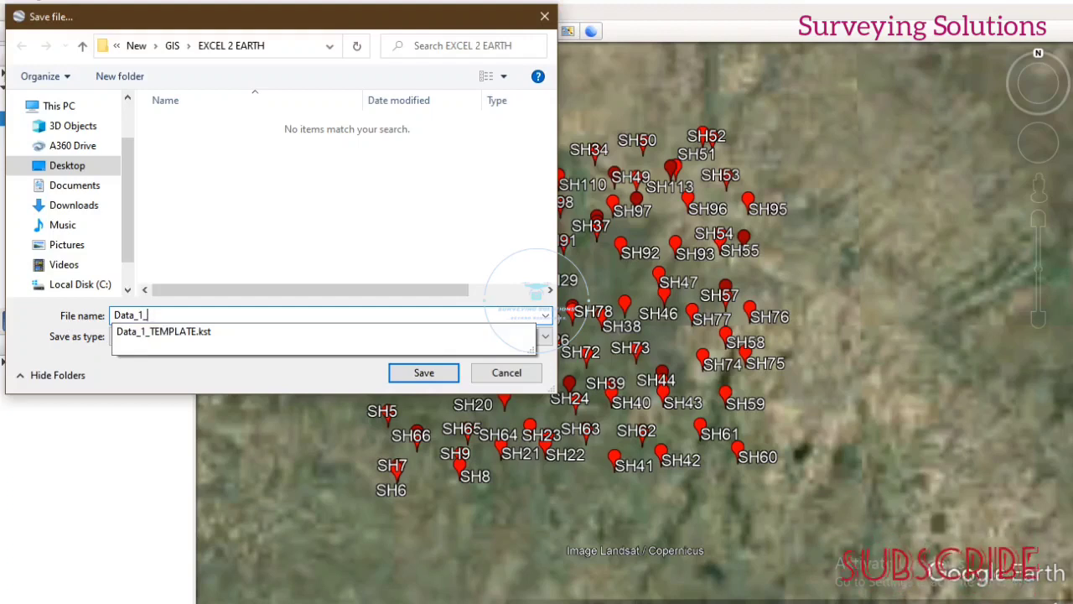
type("PLACE")
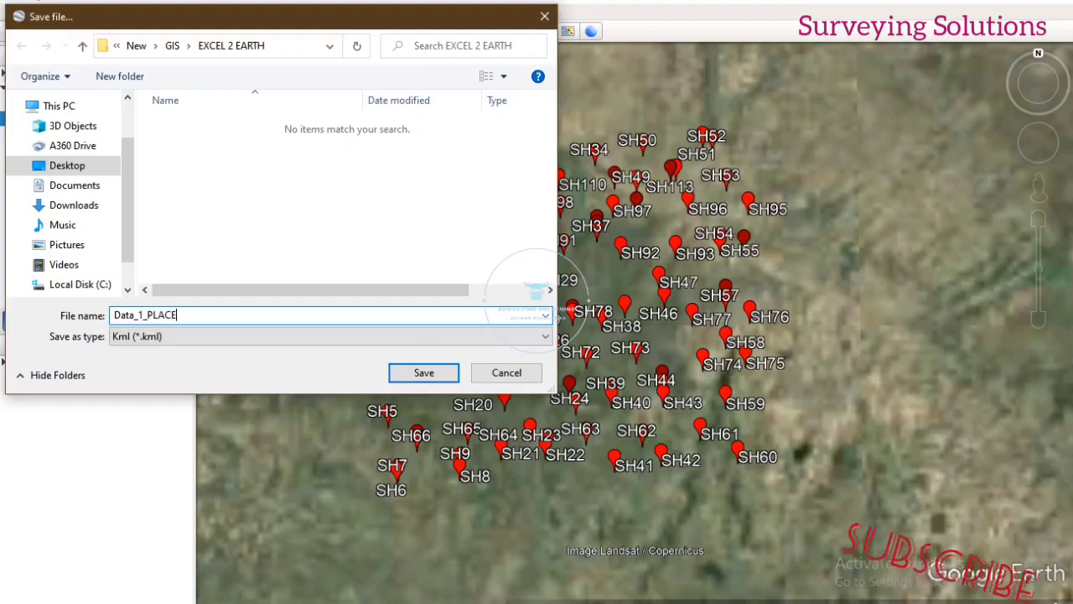
left_click(330, 336)
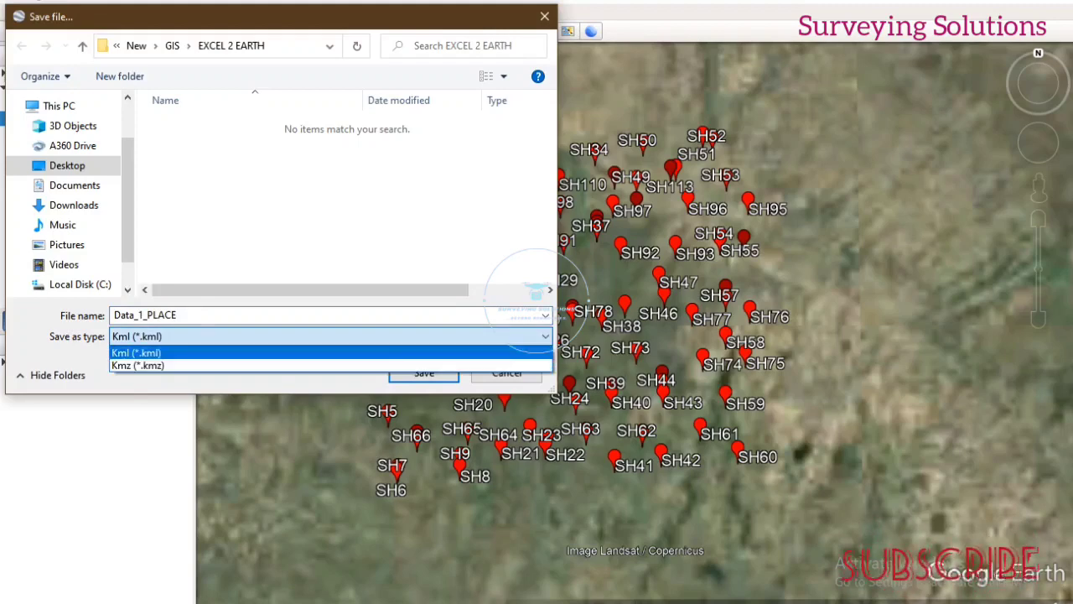
left_click(330, 353)
left_click(423, 372)
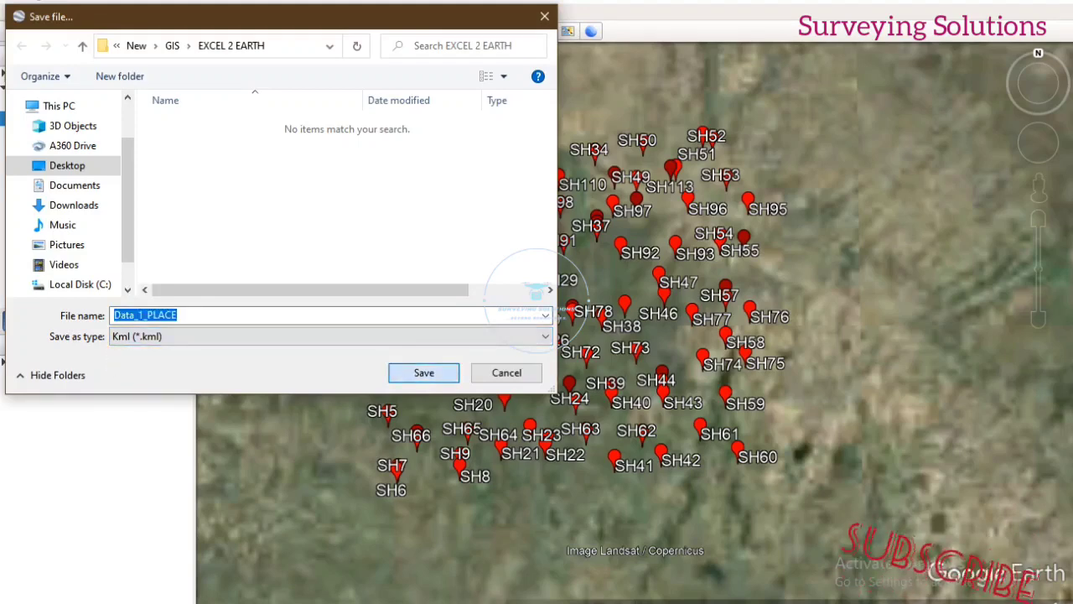